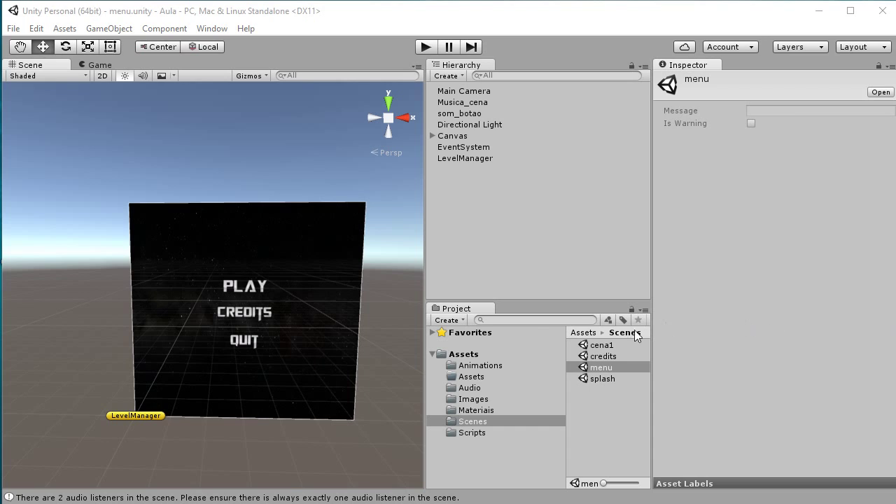
# Open the cena1 scene and frame the Plane object in the scene view
pyautogui.doubleClick(602, 345)
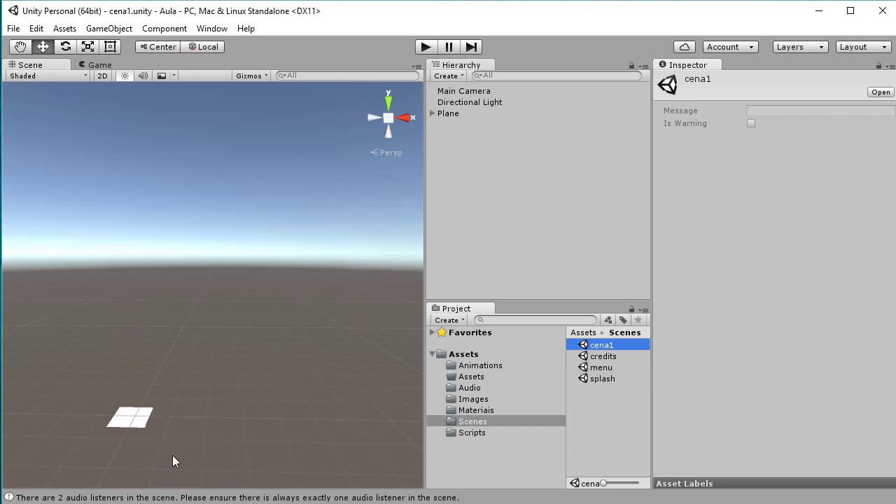
pyautogui.click(448, 113)
pyautogui.press('F2')
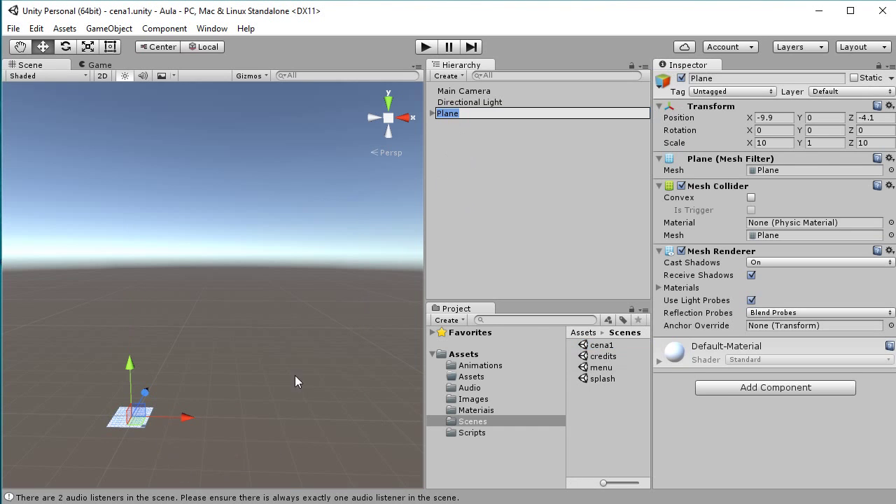
pyautogui.doubleClick(448, 113)
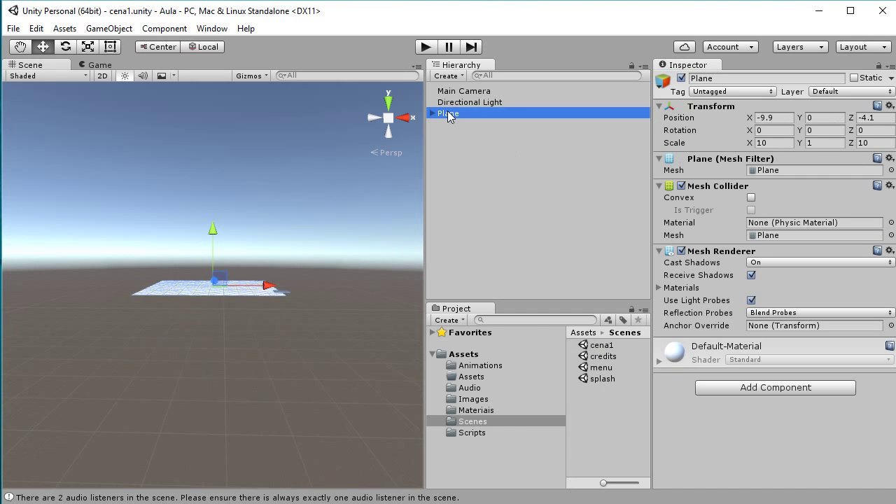
# Examine the plane from several distances and angles, zooming in and out and orbiting around it
pyautogui.scroll(5, 274, 301)
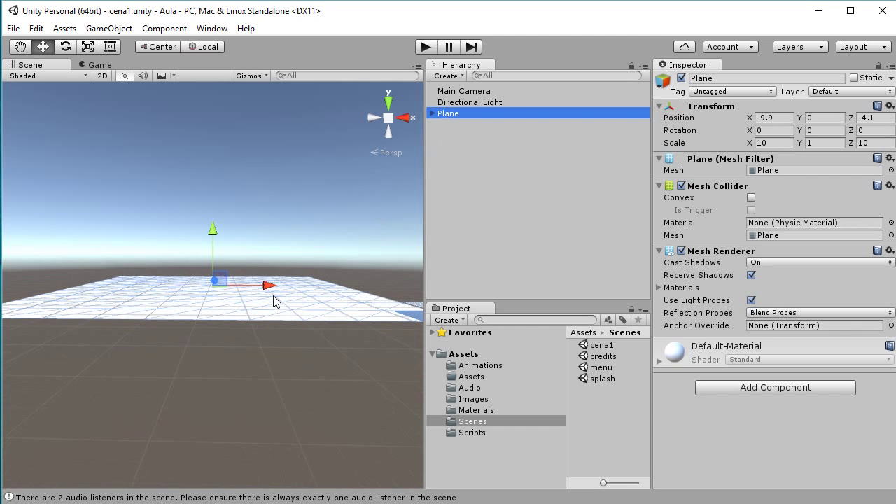
pyautogui.scroll(8, 274, 302)
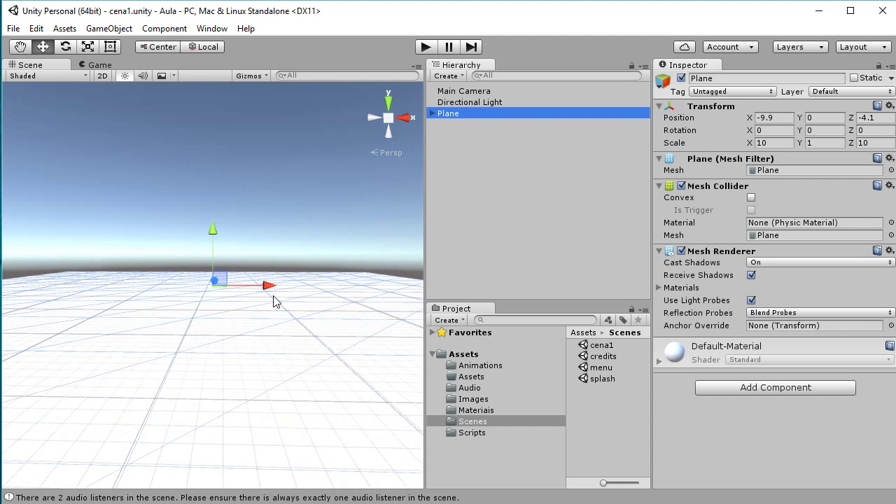
pyautogui.scroll(-10, 273, 301)
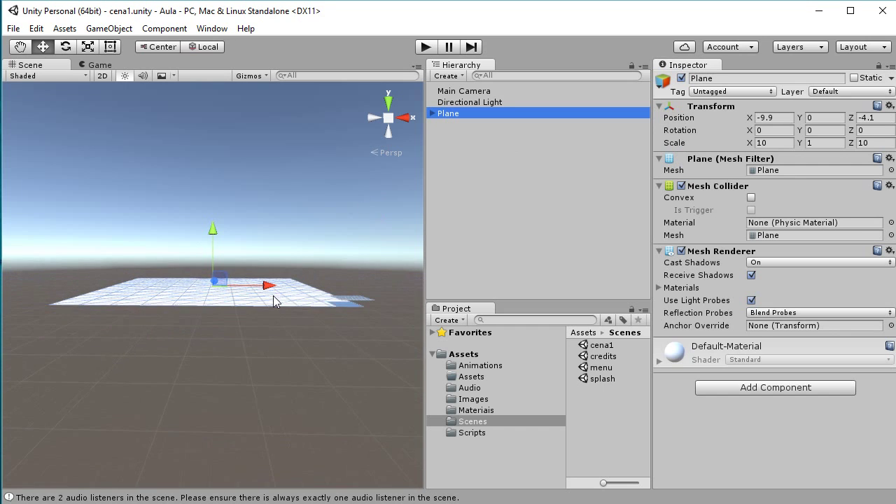
pyautogui.scroll(5, 273, 301)
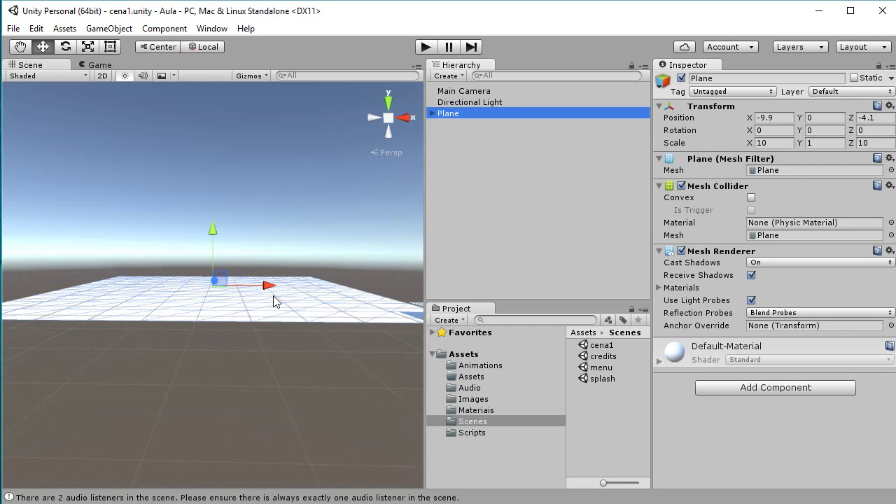
pyautogui.scroll(-3, 274, 301)
pyautogui.scroll(1, 274, 301)
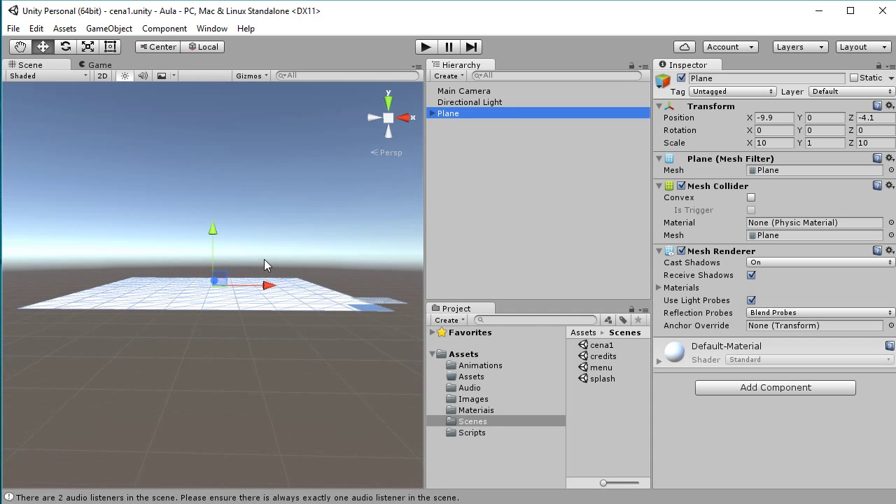
pyautogui.press('alt')
pyautogui.keyDown('alt'); pyautogui.moveTo(290, 233); pyautogui.dragTo(88, 330); pyautogui.keyUp('alt')
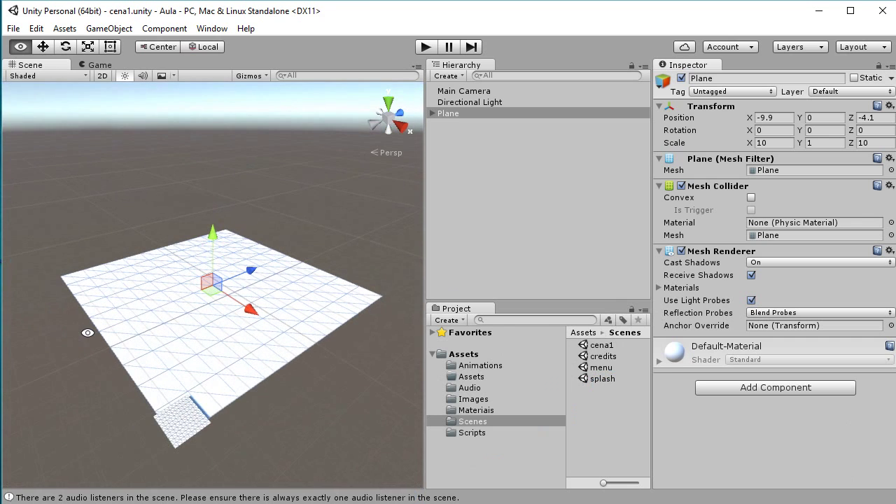
pyautogui.click(19, 47)
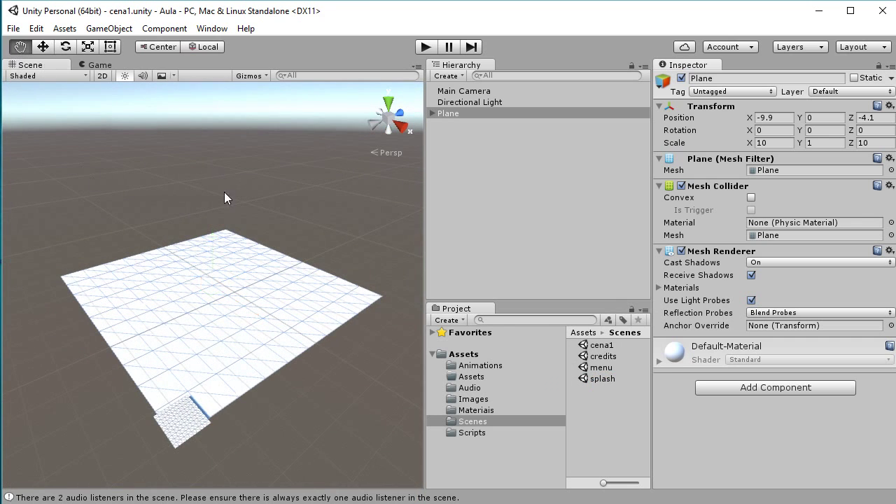
pyautogui.moveTo(260, 274); pyautogui.dragTo(110, 281)
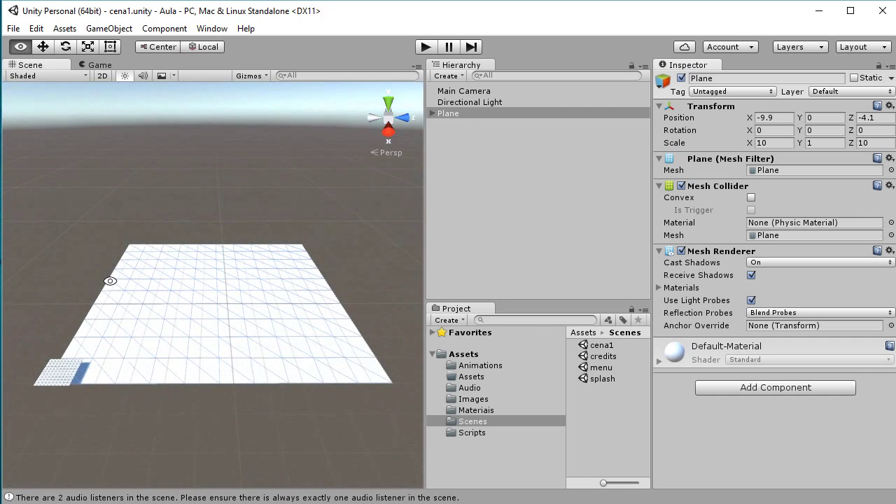
pyautogui.scroll(6, 247, 325)
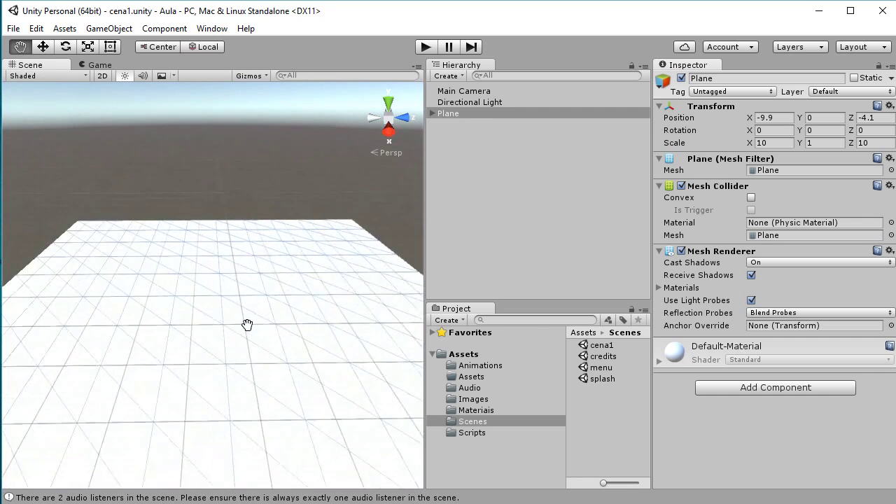
pyautogui.scroll(5, 247, 324)
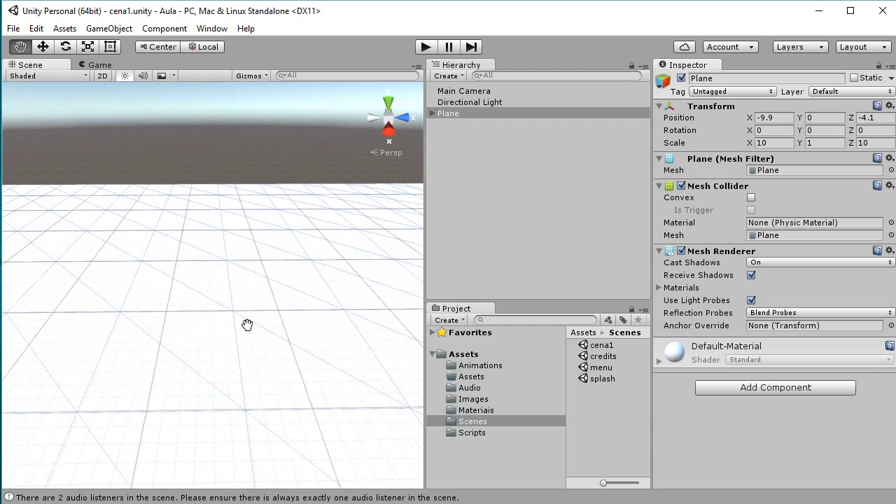
pyautogui.scroll(-8, 247, 324)
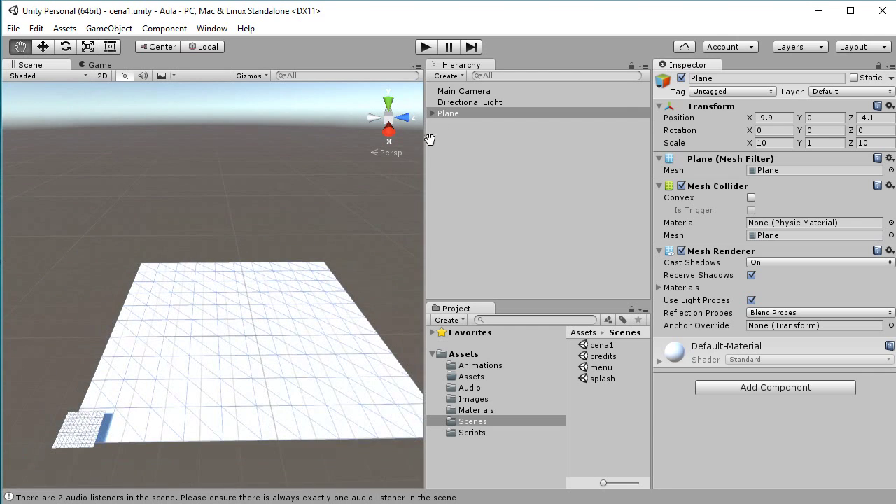
# Move the Main Camera over the plane to about X 8.6, Y 10.7, Z -14.9
pyautogui.click(456, 91)
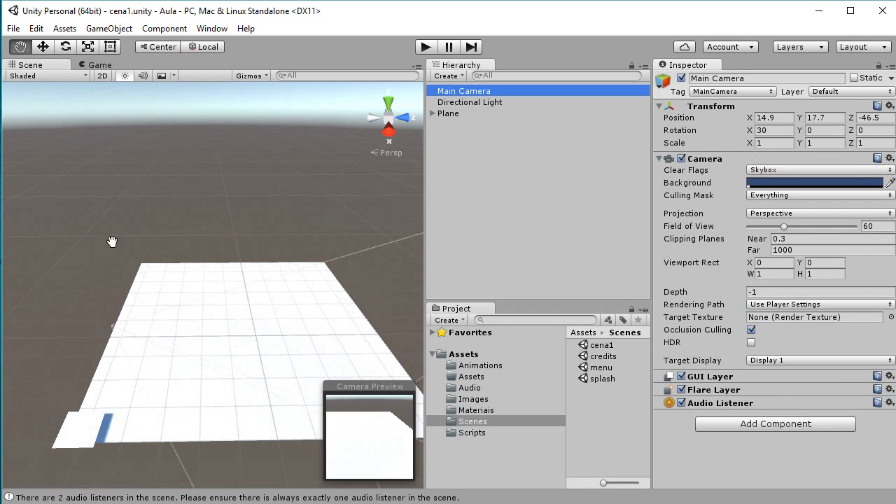
pyautogui.click(44, 47)
pyautogui.moveTo(129, 285); pyautogui.dragTo(294, 346)
pyautogui.moveTo(287, 242); pyautogui.dragTo(251, 297)
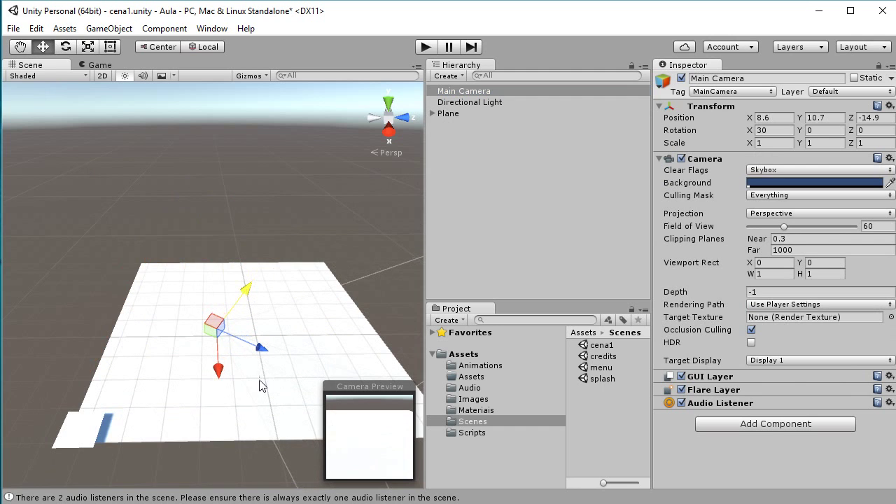
# Create a 3D cube in the scene
pyautogui.scroll(2, 291, 392)
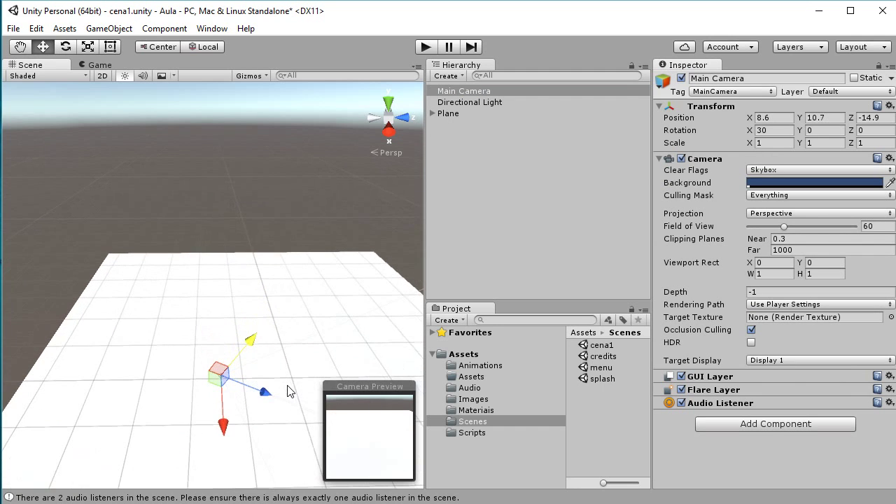
pyautogui.keyDown('alt'); pyautogui.moveTo(287, 438); pyautogui.dragTo(73, 311); pyautogui.keyUp('alt')
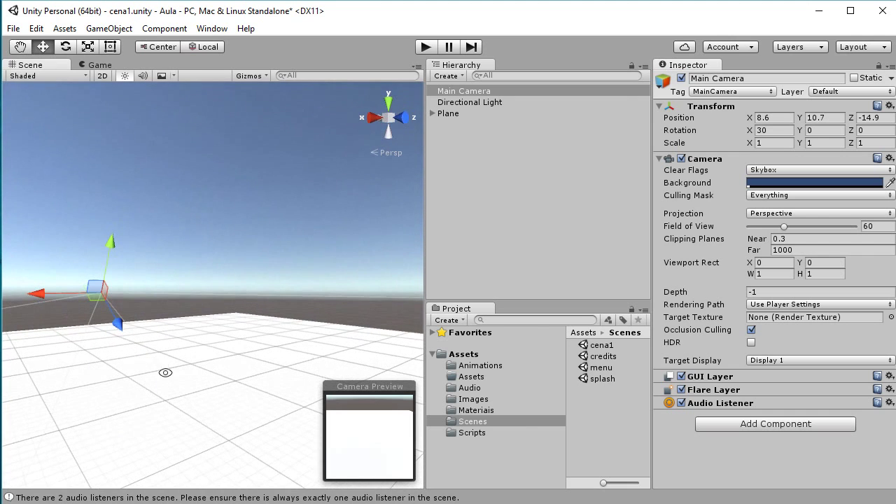
pyautogui.click(64, 29)
pyautogui.moveTo(105, 28)
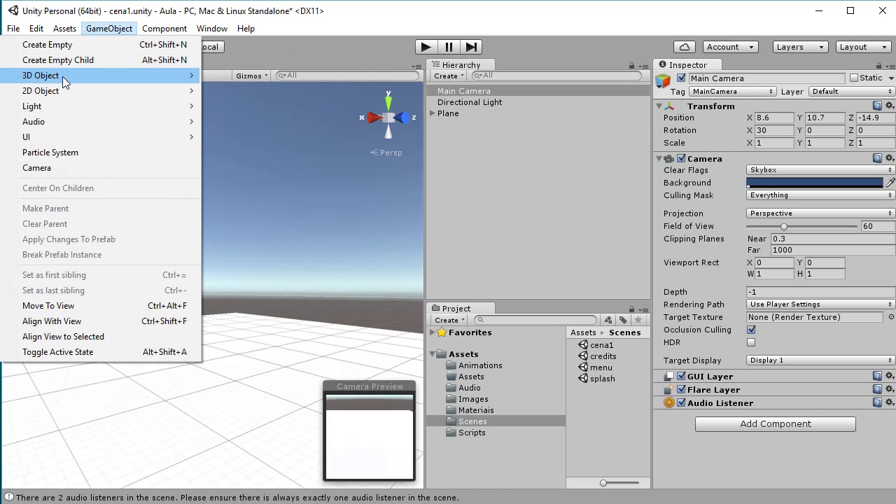
pyautogui.moveTo(62, 77)
pyautogui.click(224, 75)
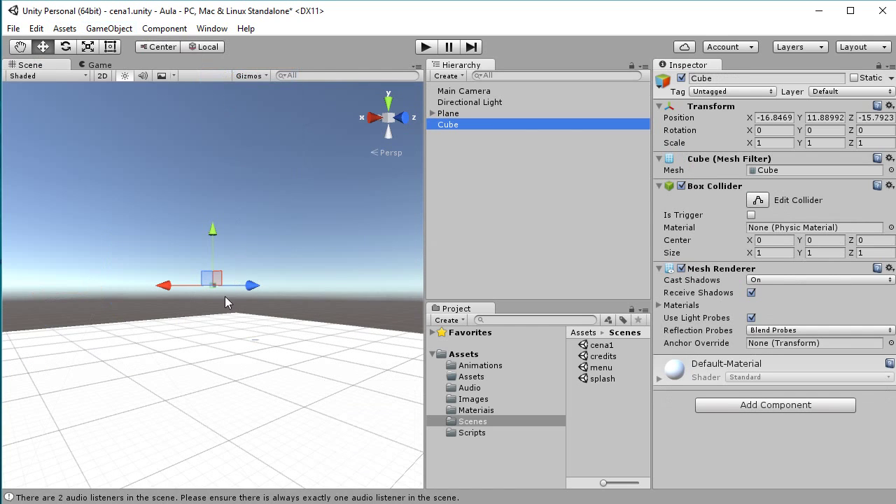
# Move the cube just above the plane, to about X 20.5, Y 3.6, Z 27.1
pyautogui.moveTo(215, 234); pyautogui.dragTo(214, 275)
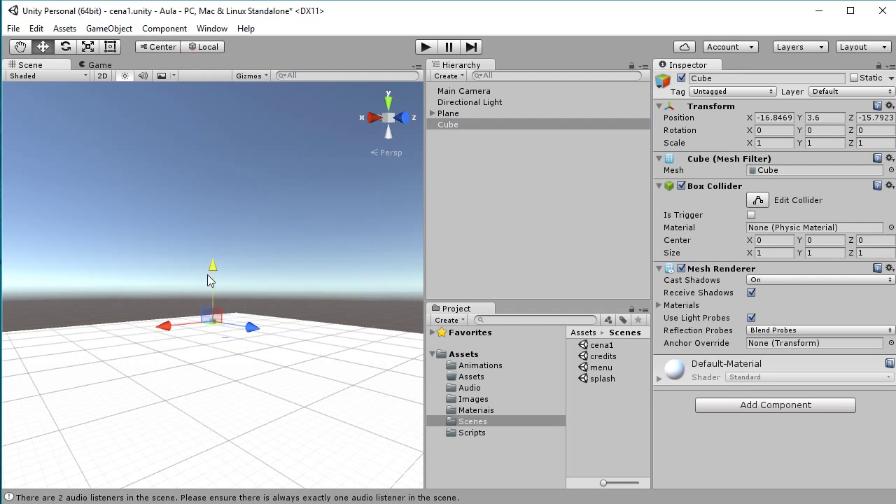
pyautogui.scroll(-5, 207, 277)
pyautogui.scroll(4, 213, 274)
pyautogui.moveTo(167, 312); pyautogui.dragTo(177, 352)
pyautogui.click(196, 371)
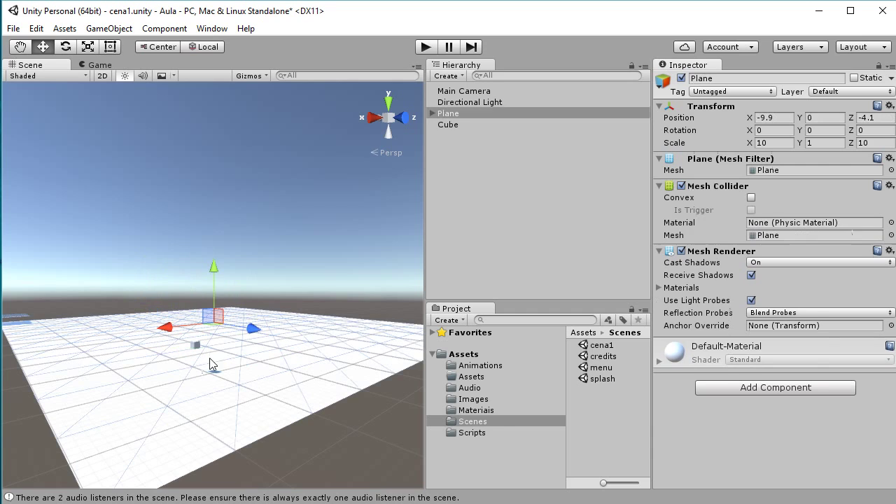
pyautogui.click(196, 346)
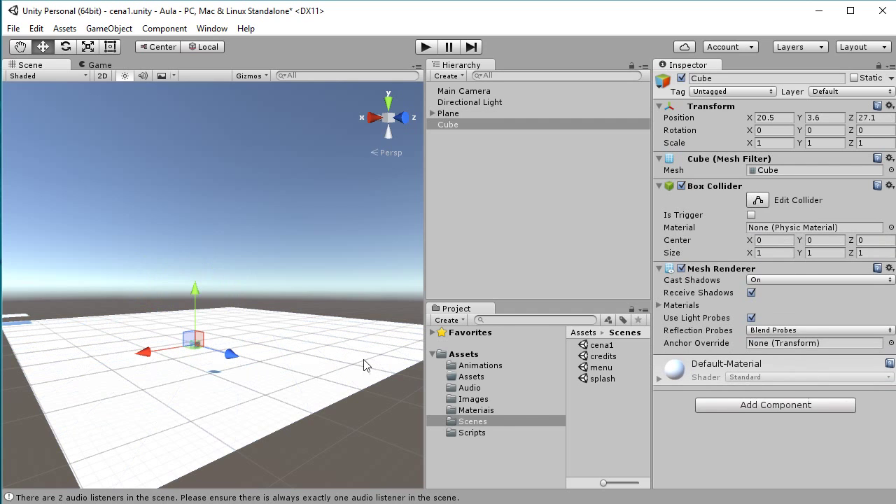
# Delete the existing preto material from the Materiais folder
pyautogui.click(481, 411)
pyautogui.click(597, 346)
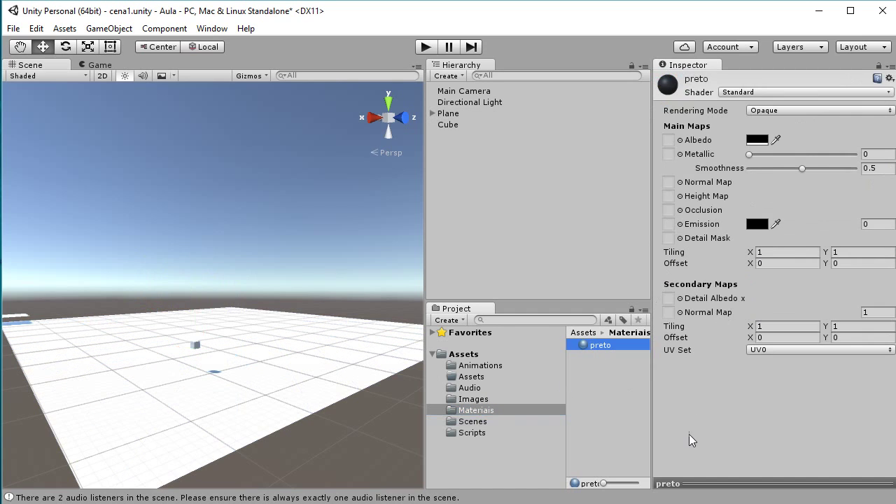
pyautogui.press('Delete')
pyautogui.click(483, 290)
# Create a new material named preto in the Materiais folder
pyautogui.click(481, 411)
pyautogui.rightClick(588, 383)
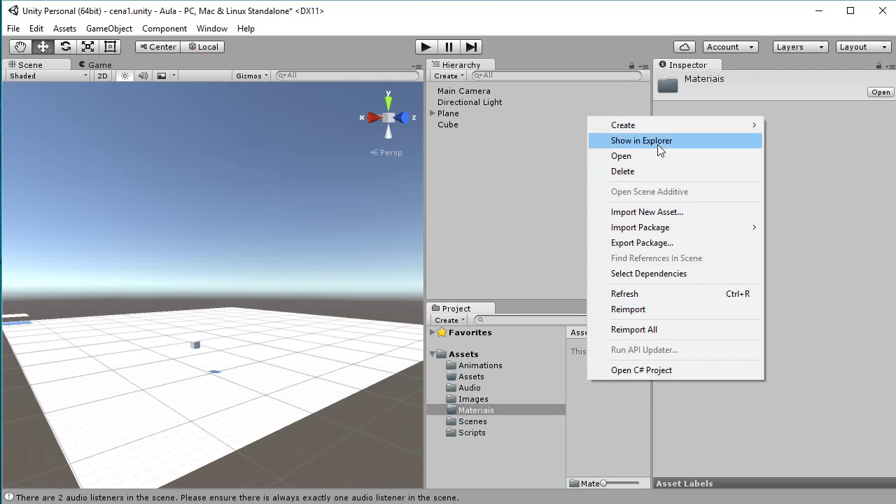
pyautogui.moveTo(657, 127)
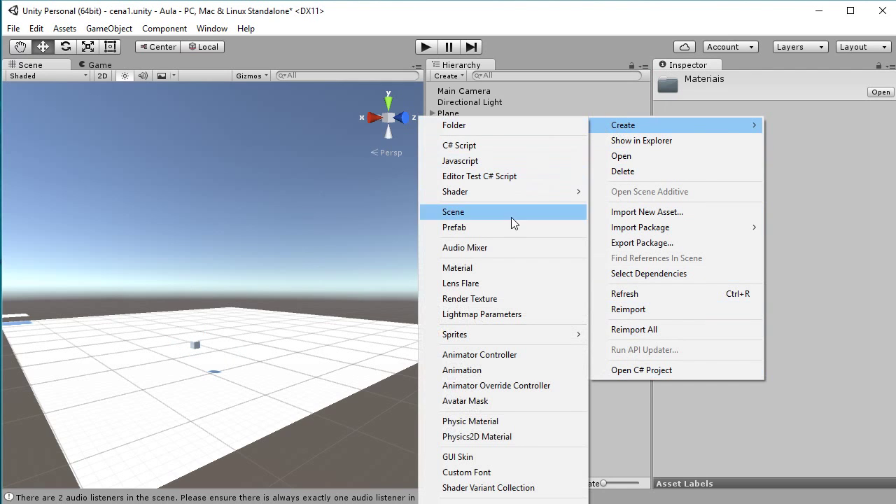
pyautogui.click(491, 269)
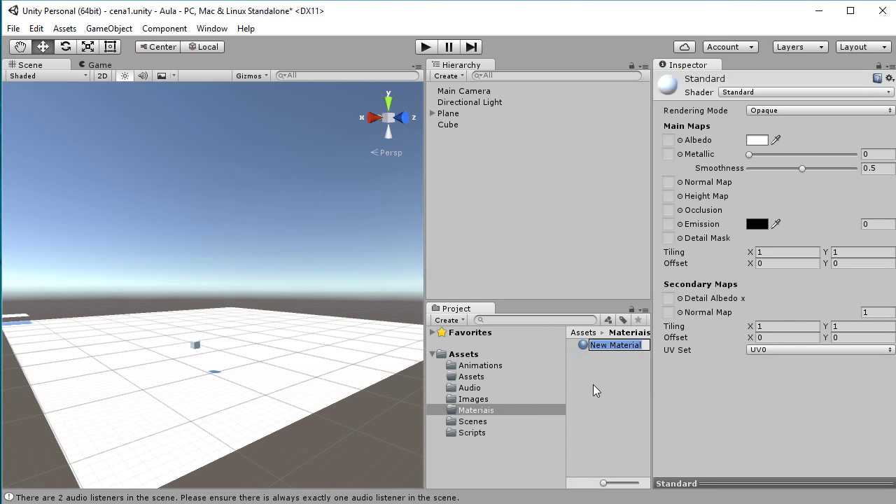
pyautogui.write('preto')
pyautogui.press('Return')
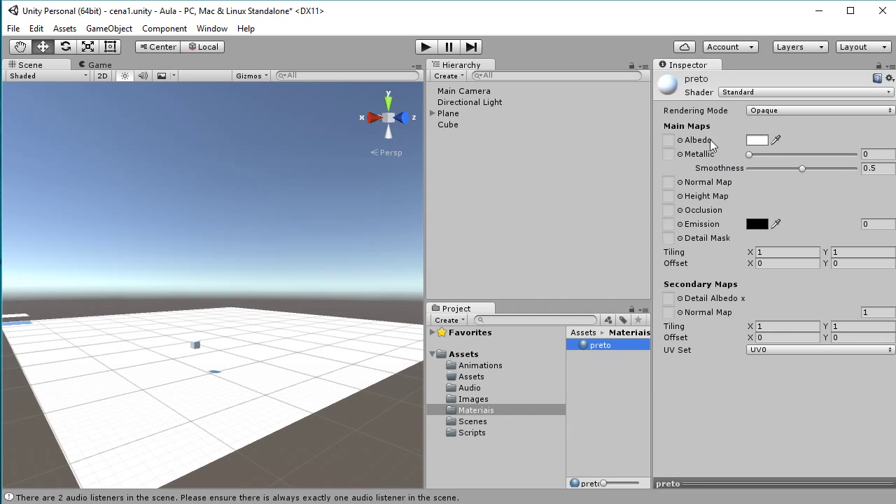
# Set the preto material's Albedo colour to black (000000FF)
pyautogui.click(755, 140)
pyautogui.moveTo(662, 180); pyautogui.dragTo(556, 274)
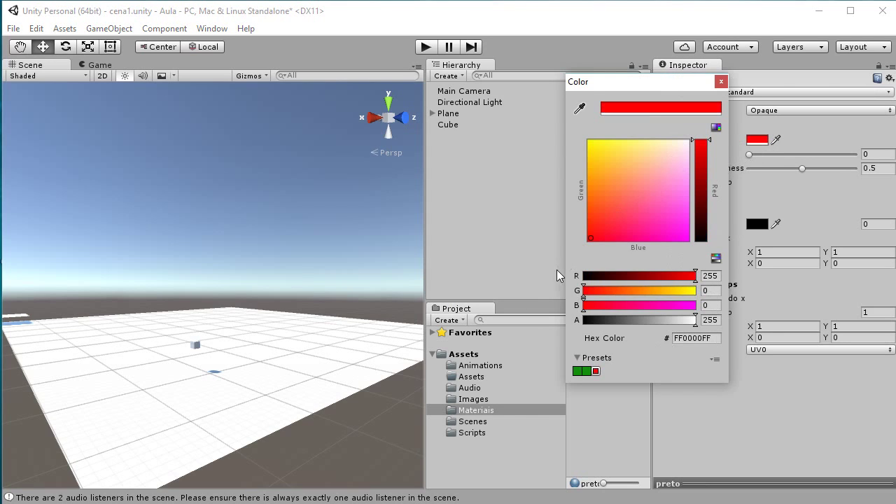
pyautogui.moveTo(703, 239); pyautogui.dragTo(705, 251)
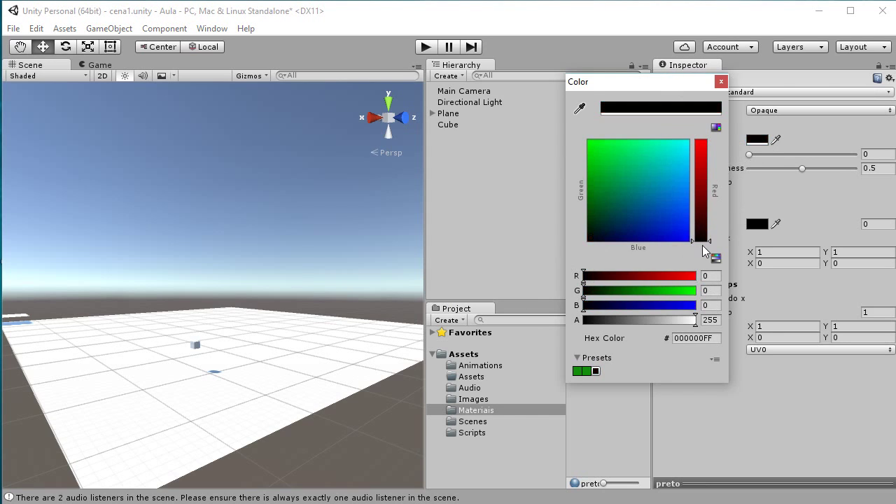
pyautogui.click(721, 81)
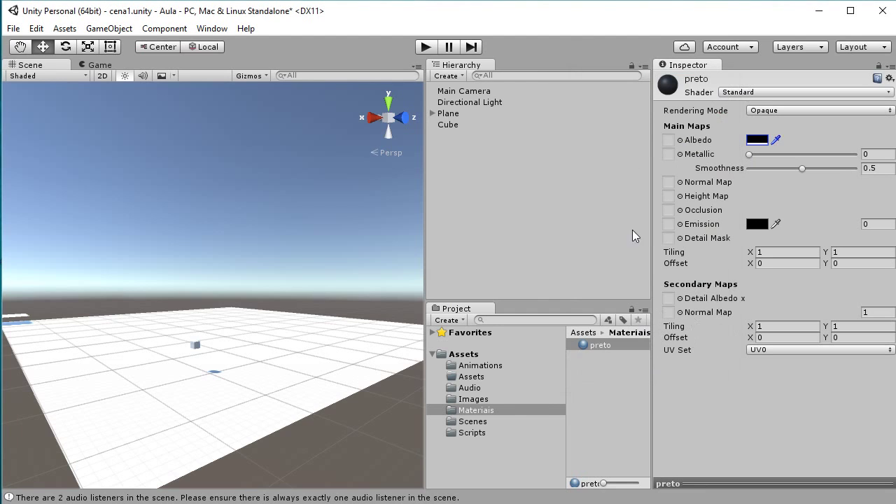
# Apply the preto material to the Cube
pyautogui.click(588, 357)
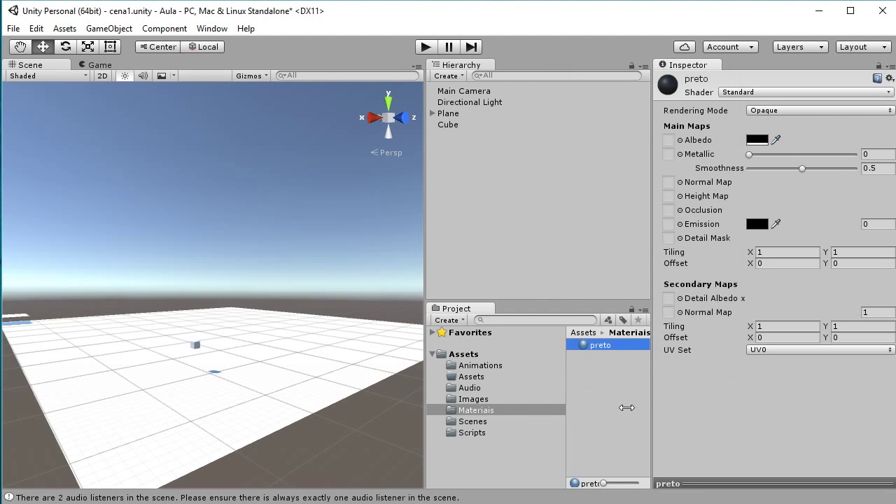
pyautogui.click(595, 348)
pyautogui.moveTo(594, 346); pyautogui.dragTo(453, 126)
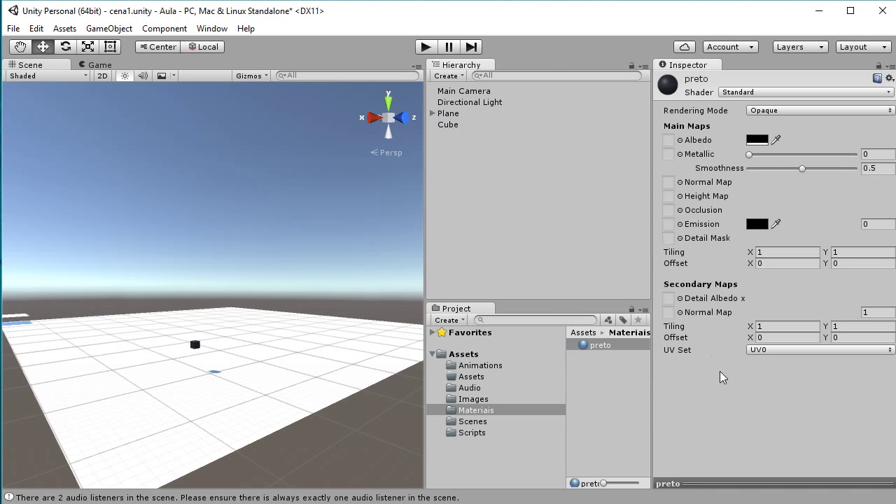
# Open the list of components that can be added to the Cube
pyautogui.click(449, 126)
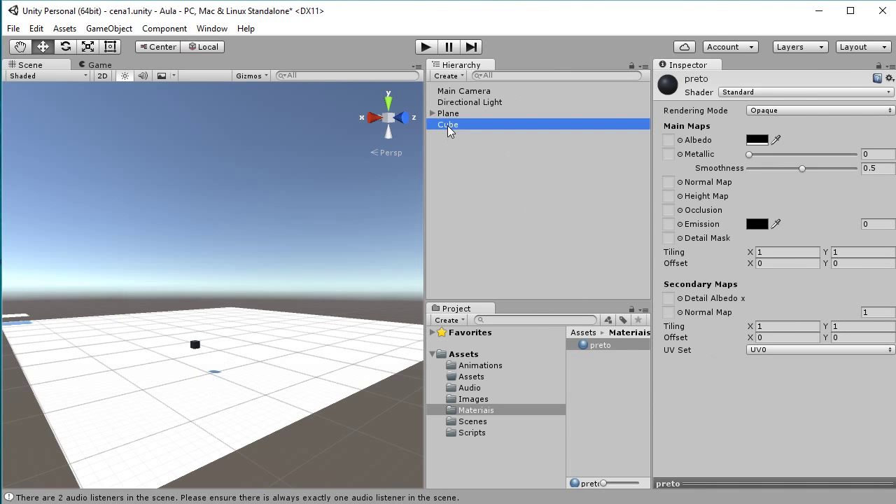
pyautogui.click(764, 406)
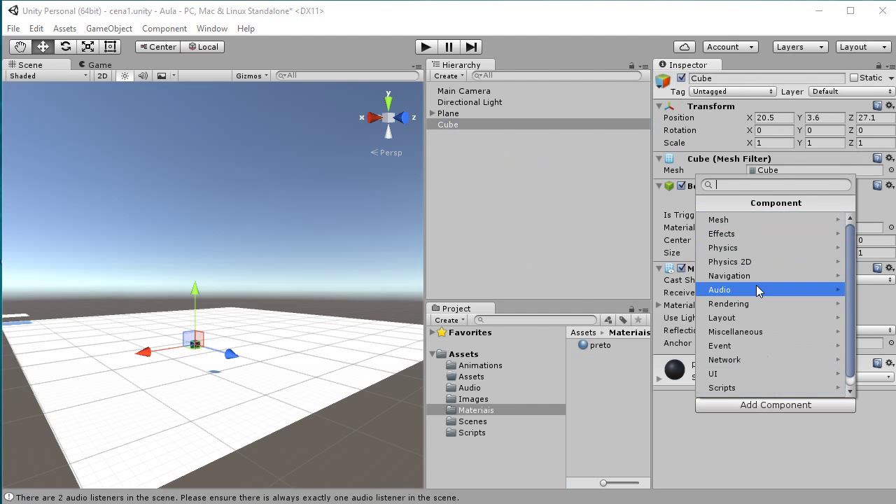
pyautogui.write('regi')
pyautogui.press('BackSpace')
pyautogui.press('BackSpace')
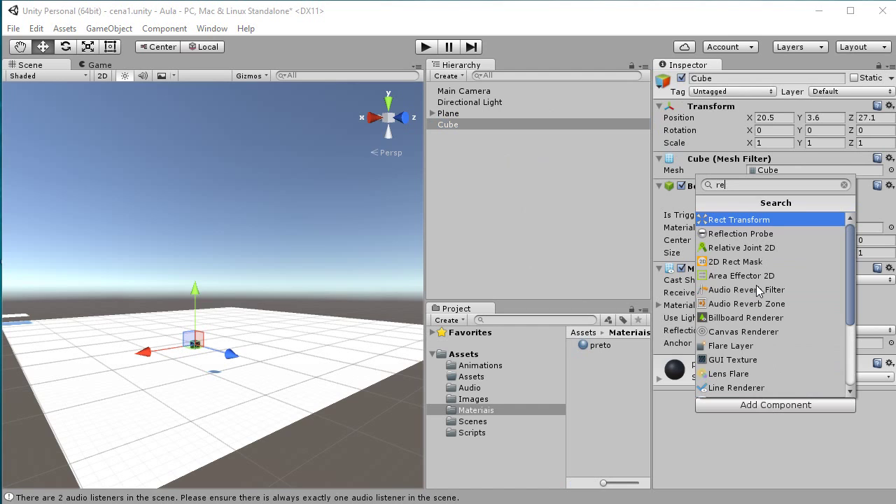
pyautogui.write('gi')
pyautogui.press('BackSpace')
pyautogui.press('BackSpace')
pyautogui.press('BackSpace')
pyautogui.press('BackSpace')
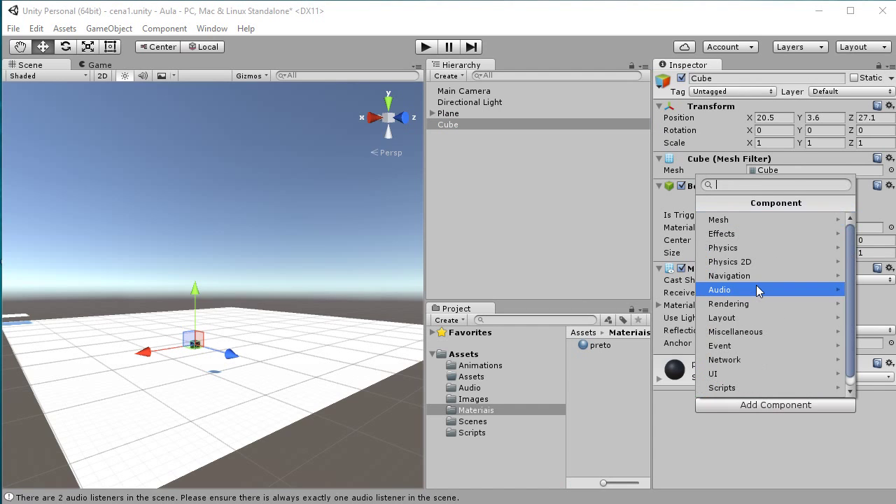
# Add the Physics Rigidbody component to the Cube
pyautogui.click(744, 248)
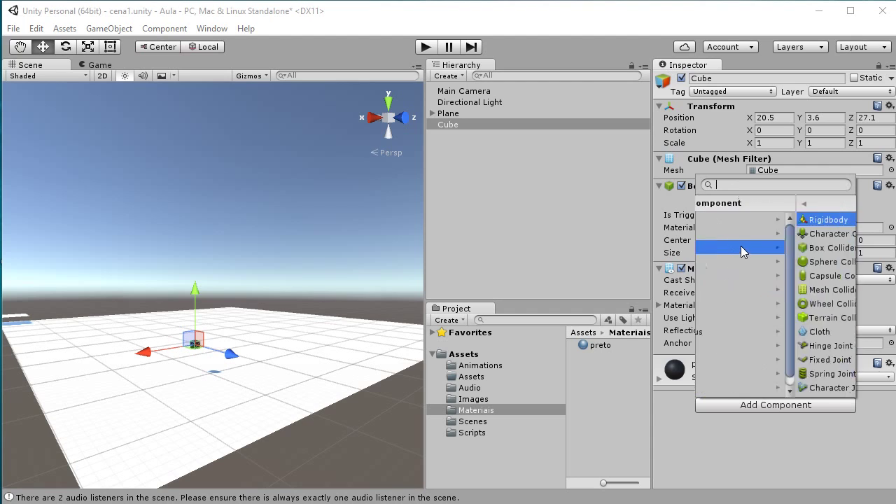
pyautogui.click(729, 220)
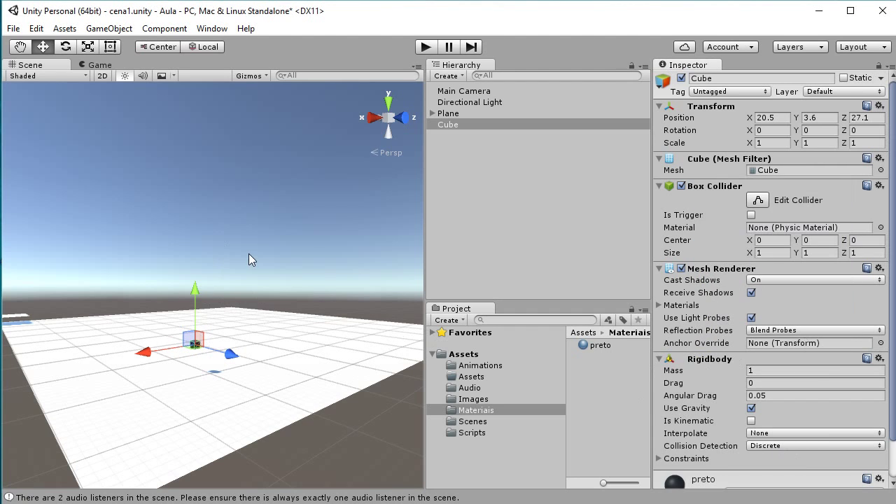
# Run the scene in play mode to test the Cube's physics, and stop it
pyautogui.click(425, 48)
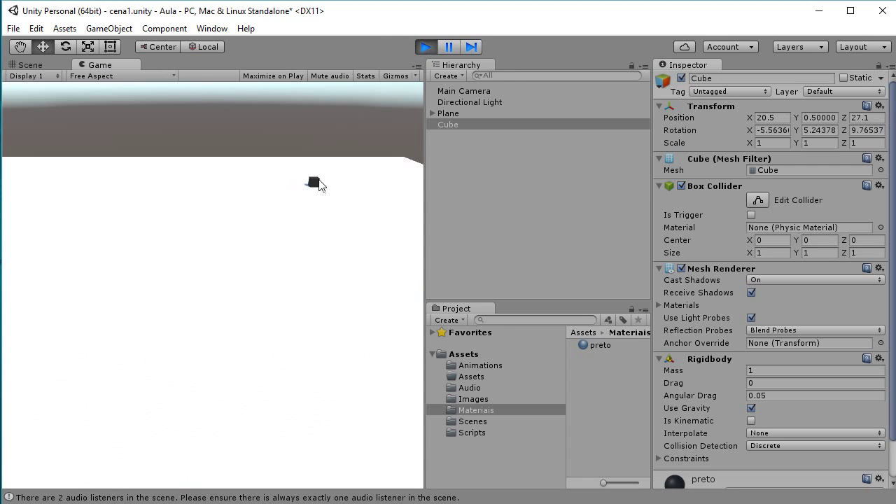
pyautogui.click(425, 47)
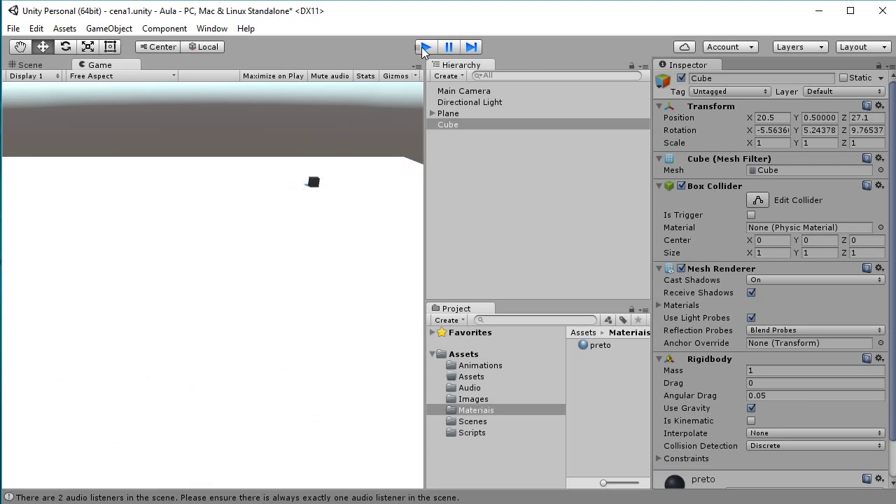
# Move the Cube along its X and Y axes to about X 24.53, Y 2.64, and deselect it
pyautogui.moveTo(137, 354); pyautogui.dragTo(131, 364)
pyautogui.moveTo(175, 294); pyautogui.dragTo(343, 388)
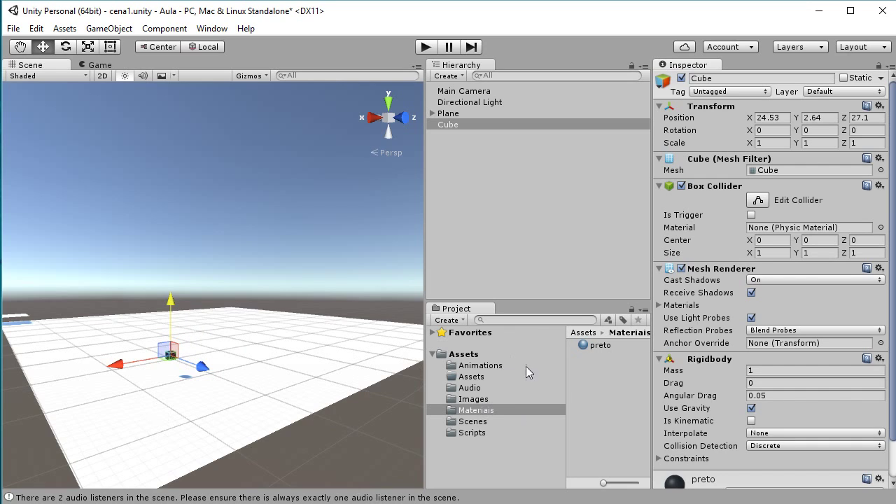
pyautogui.click(612, 407)
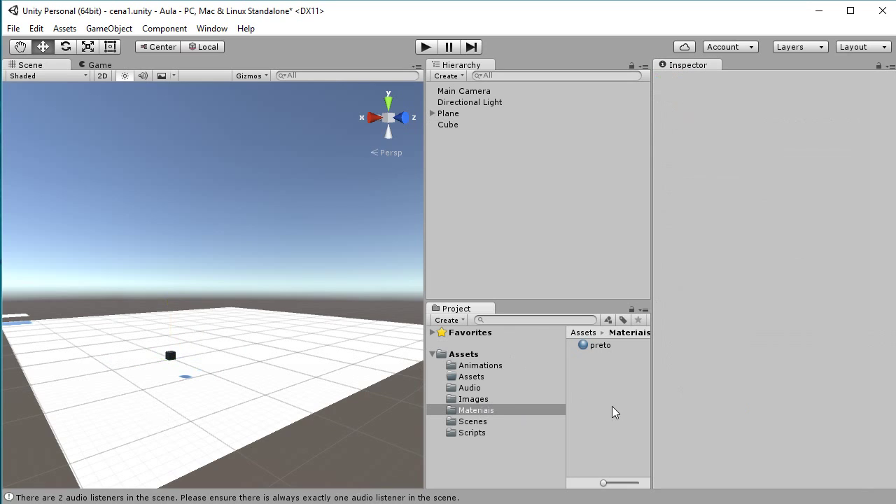
# Import the complete Characters package into the project's Assets folder
pyautogui.click(460, 355)
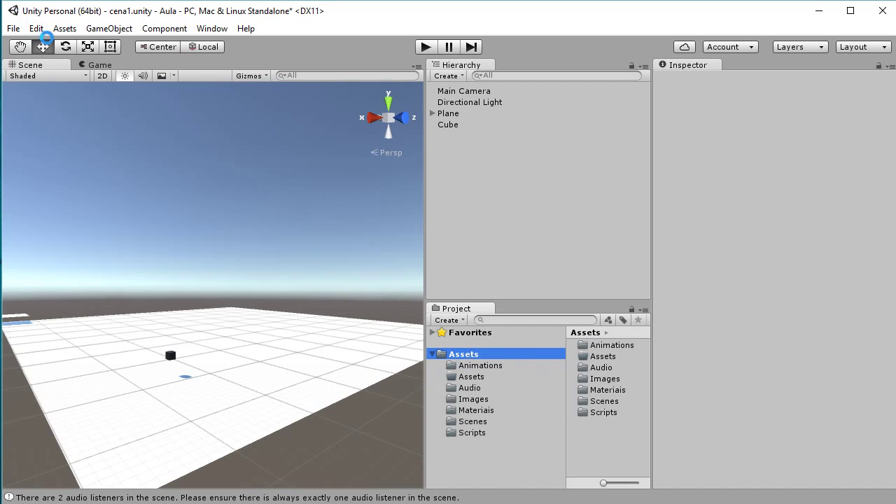
pyautogui.click(64, 32)
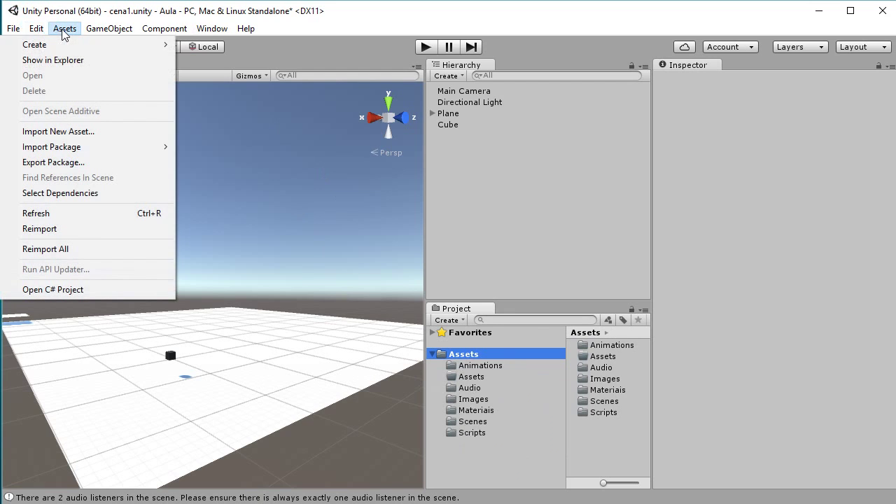
pyautogui.moveTo(60, 149)
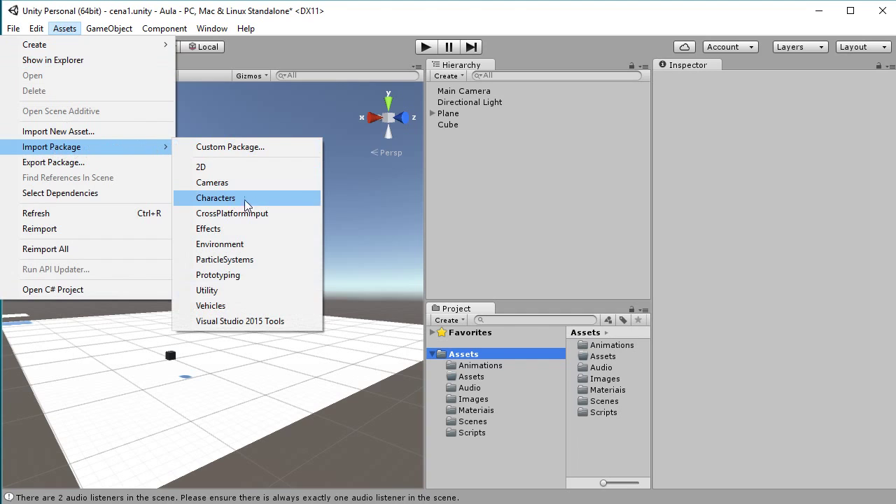
pyautogui.click(215, 202)
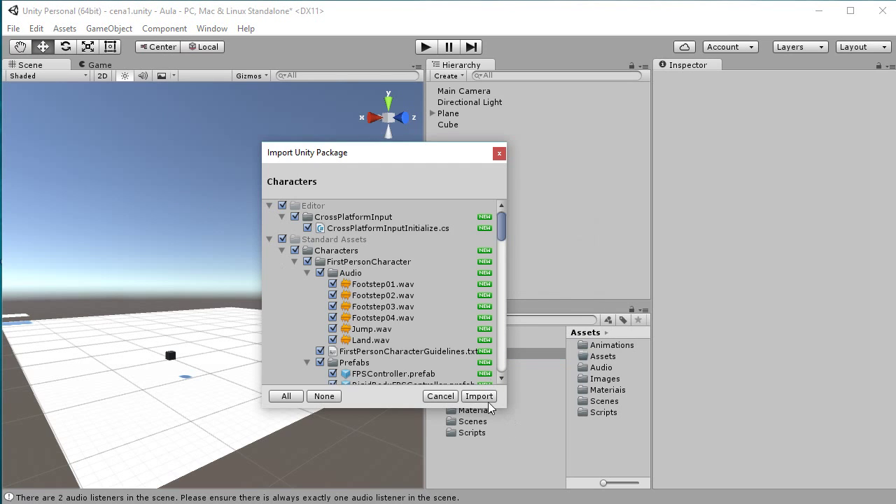
pyautogui.click(479, 396)
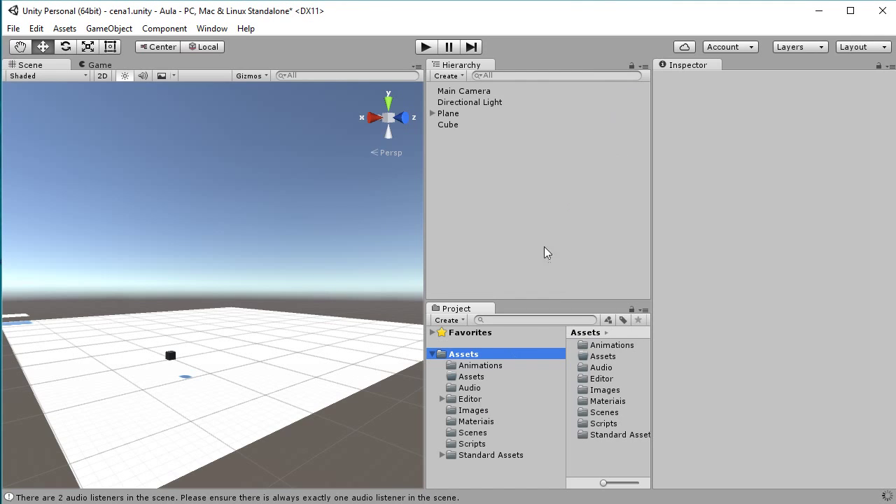
# Expand the Standard Assets folder and its Characters subfolder in the project
pyautogui.click(479, 455)
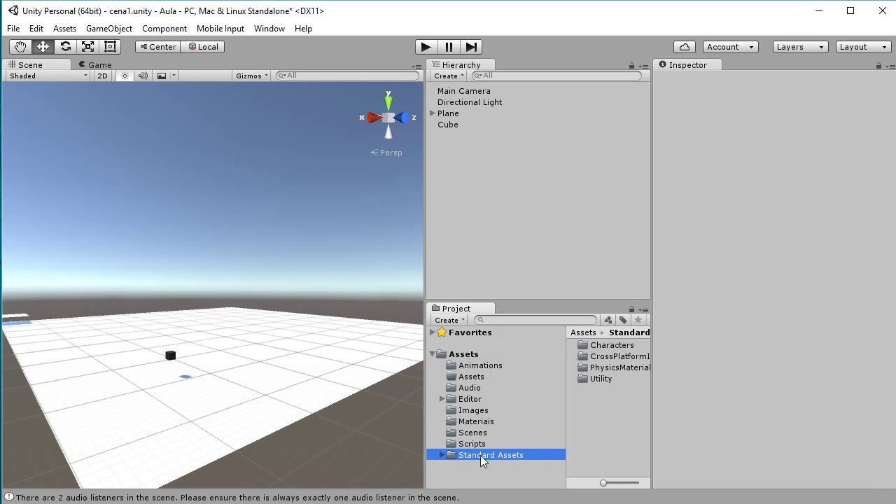
pyautogui.click(442, 455)
pyautogui.click(451, 466)
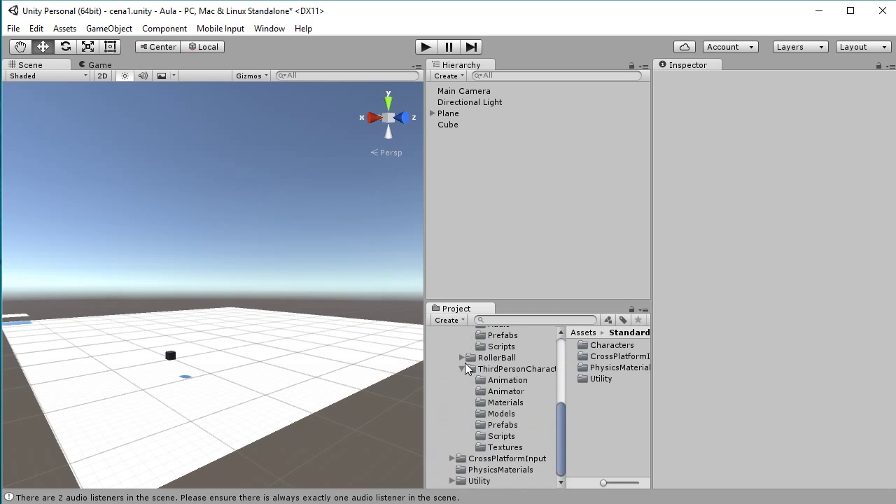
pyautogui.scroll(3, 463, 389)
pyautogui.click(451, 385)
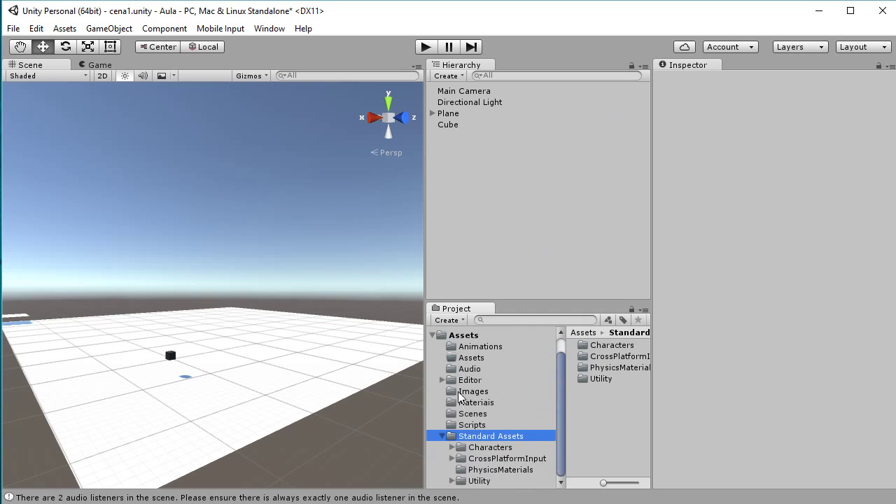
pyautogui.click(452, 447)
pyautogui.scroll(-3, 503, 383)
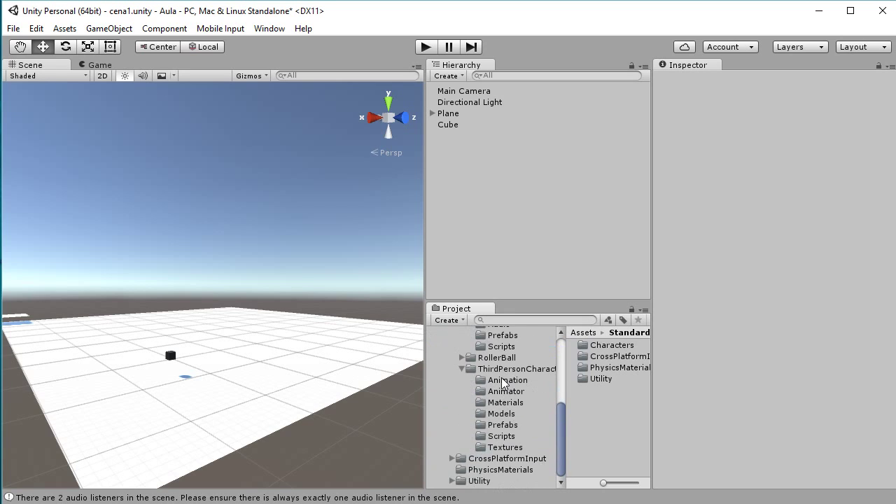
# Look through the FirstPersonCharacter and ThirdPersonCharacter folders, leaving the ThirdPersonCharacter subfolders collapsed
pyautogui.scroll(3, 504, 382)
pyautogui.click(463, 355)
pyautogui.click(463, 355)
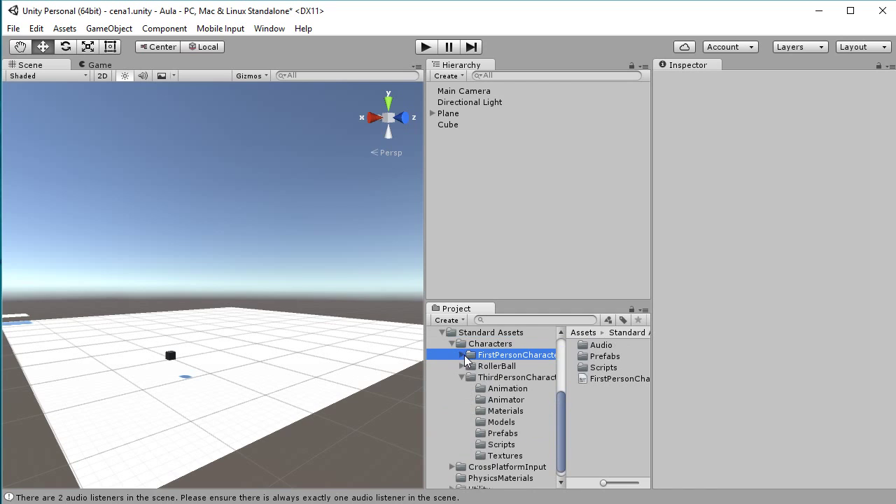
pyautogui.click(459, 377)
pyautogui.click(489, 447)
pyautogui.click(497, 425)
pyautogui.click(497, 446)
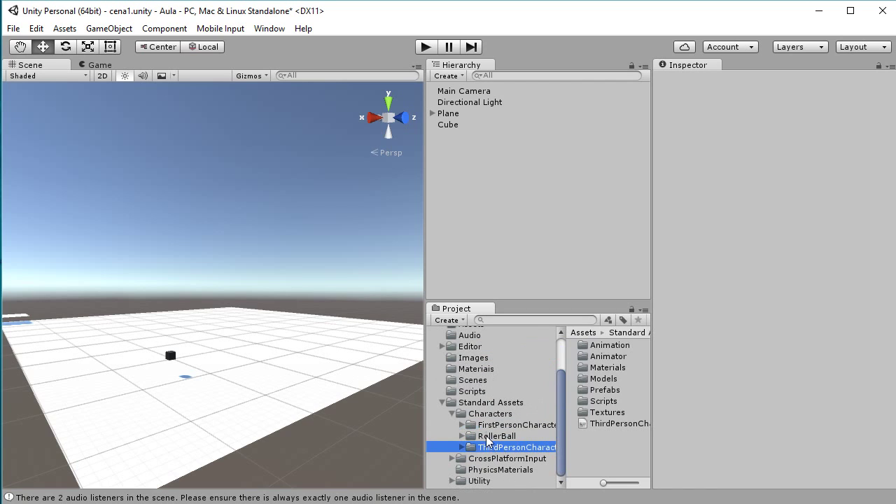
# Open the Prefabs folder of FirstPersonCharacter and inspect the FPSController prefab
pyautogui.click(484, 426)
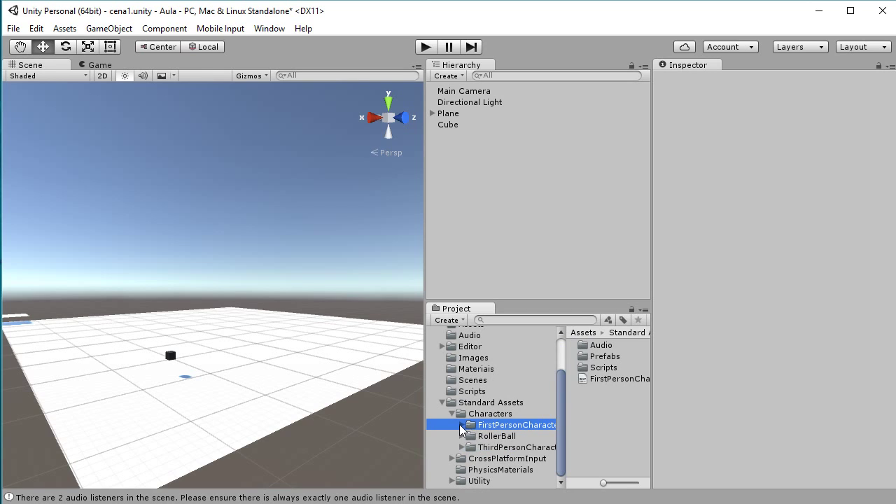
pyautogui.click(460, 425)
pyautogui.click(497, 447)
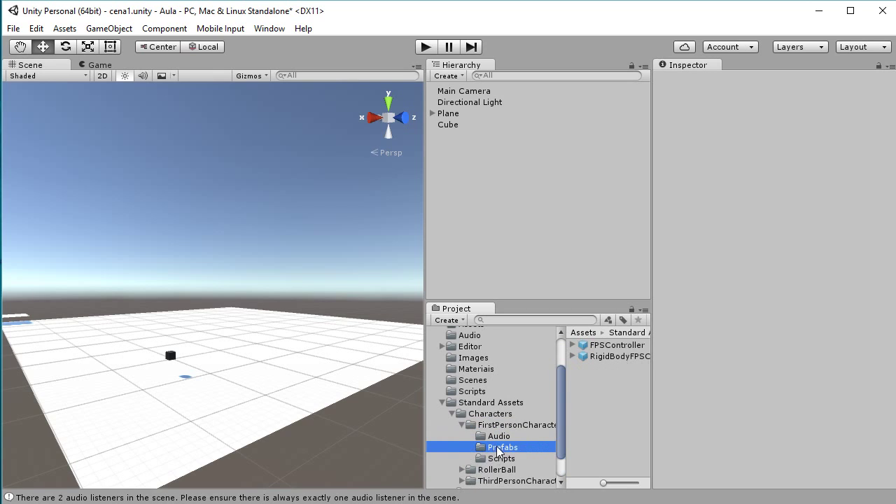
pyautogui.scroll(-2, 516, 444)
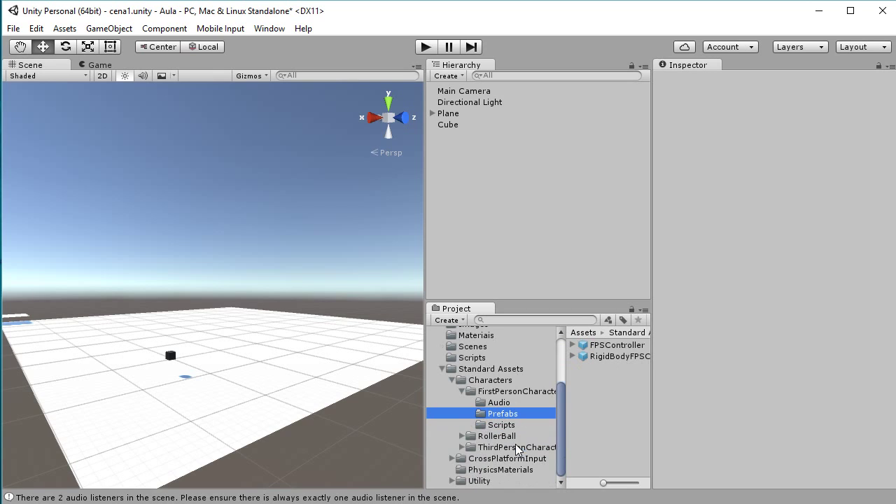
pyautogui.click(605, 346)
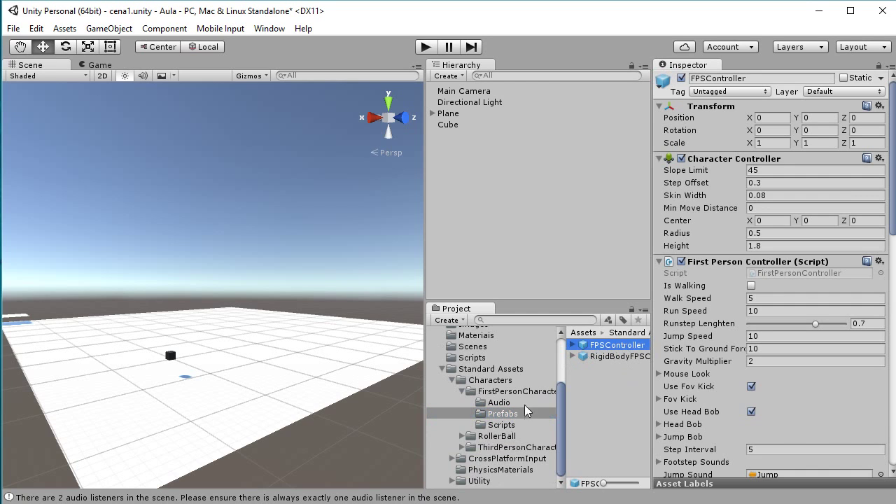
# Open the Prefabs folder of ThirdPersonCharacter, widen the asset list, and inspect the ThirdPersonController prefab
pyautogui.click(460, 447)
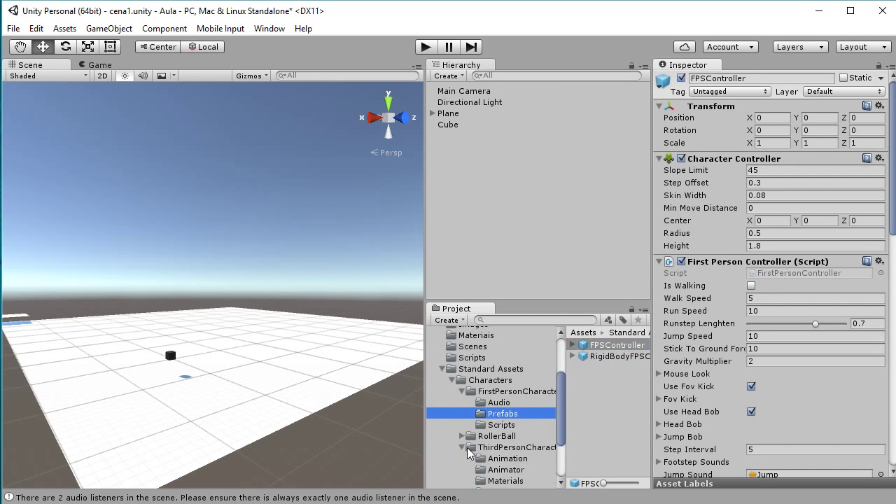
pyautogui.scroll(-3, 490, 469)
pyautogui.click(505, 462)
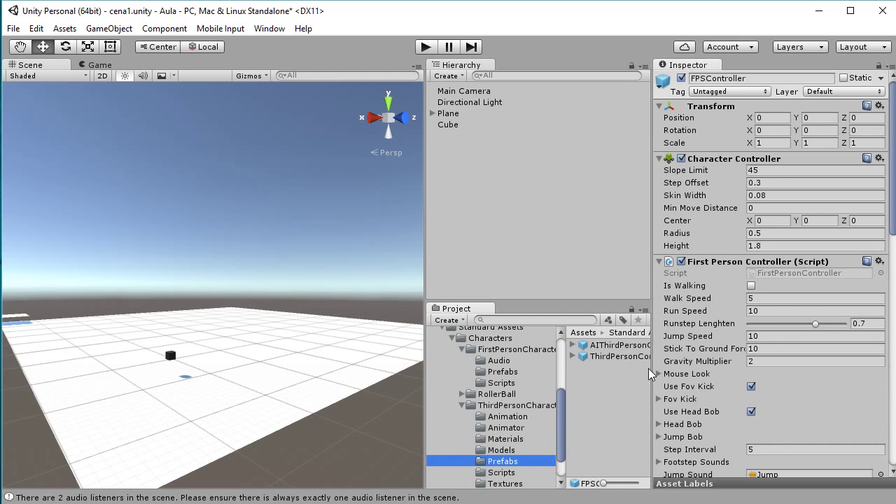
pyautogui.moveTo(650, 369); pyautogui.dragTo(705, 369)
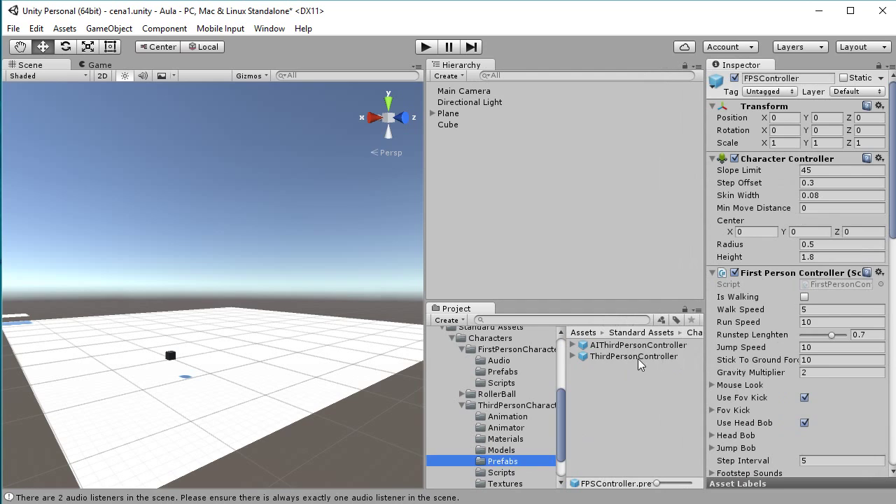
pyautogui.click(609, 357)
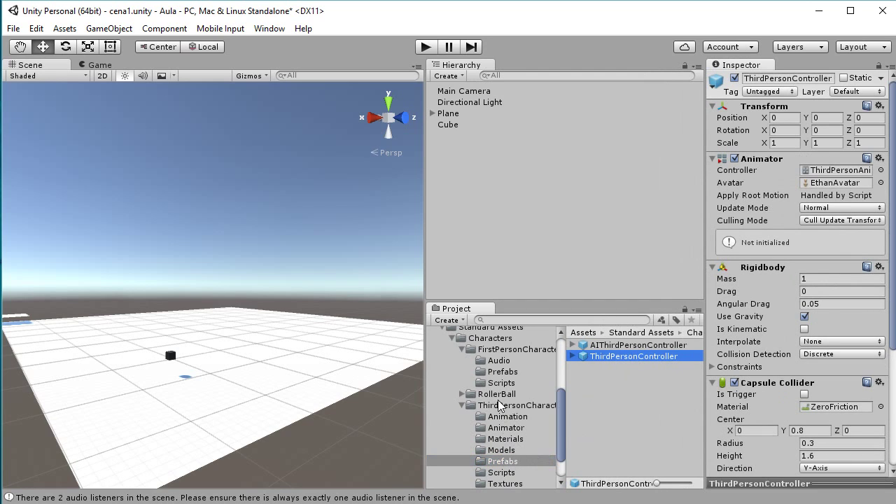
# Add the FPSController prefab from the FirstPersonCharacter Prefabs folder to the scene as a top-level object
pyautogui.click(502, 372)
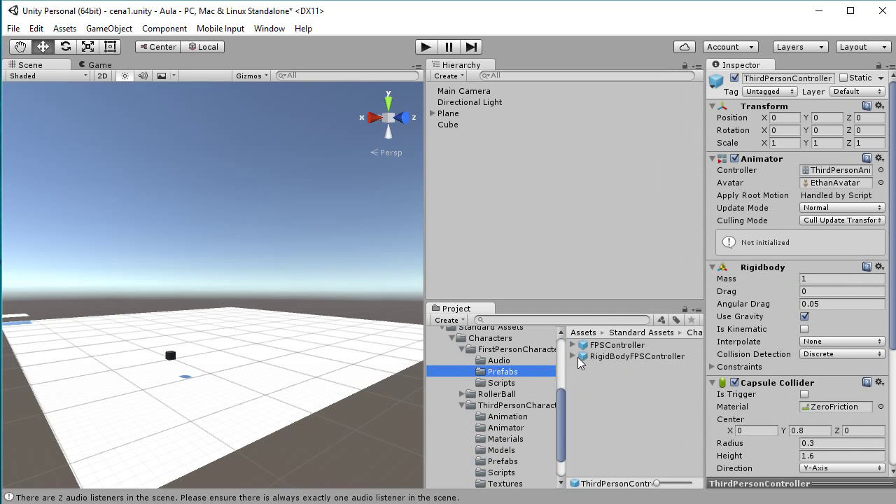
pyautogui.click(455, 93)
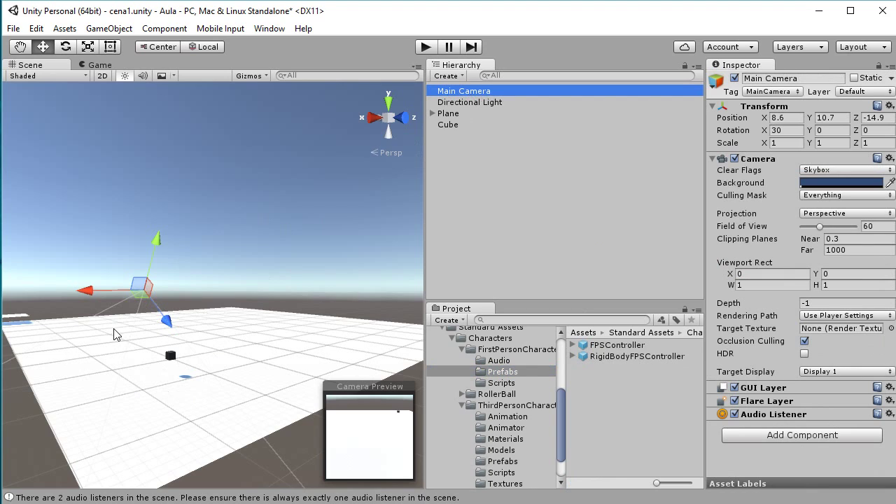
pyautogui.click(597, 348)
pyautogui.click(491, 185)
pyautogui.moveTo(476, 157); pyautogui.dragTo(478, 160)
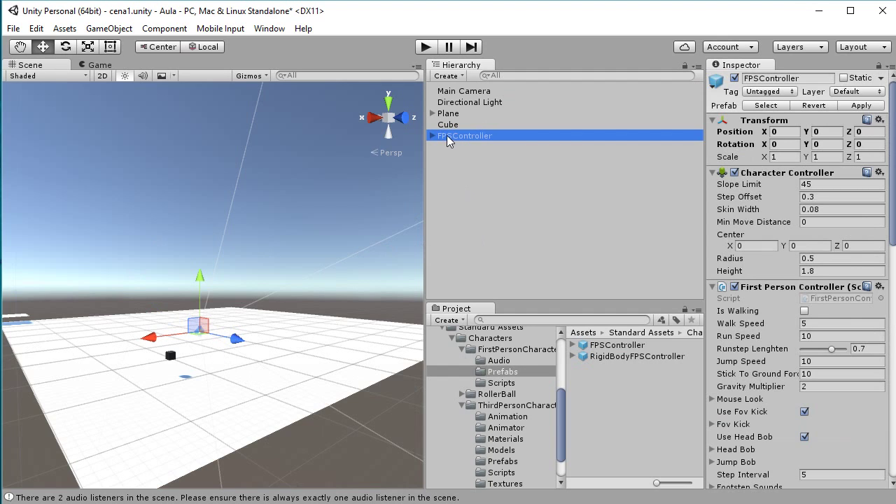
# Compare the scene placement and components of the Main Camera and the FPSController
pyautogui.click(462, 91)
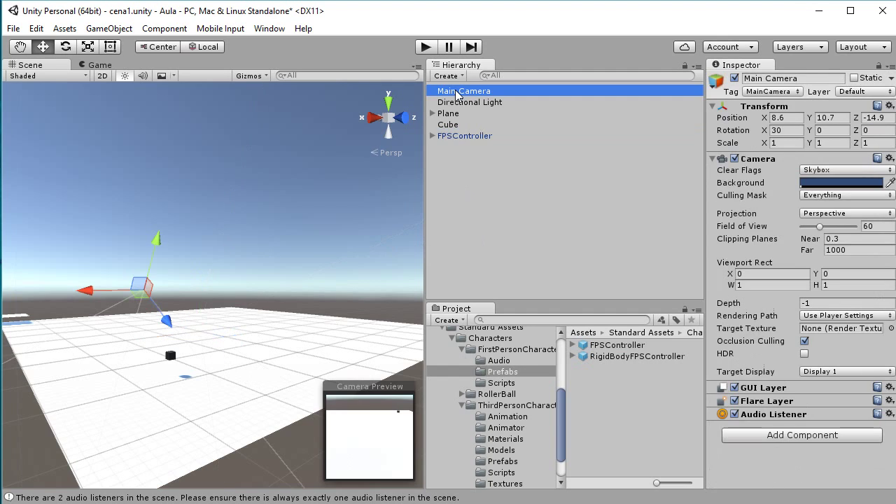
pyautogui.click(461, 138)
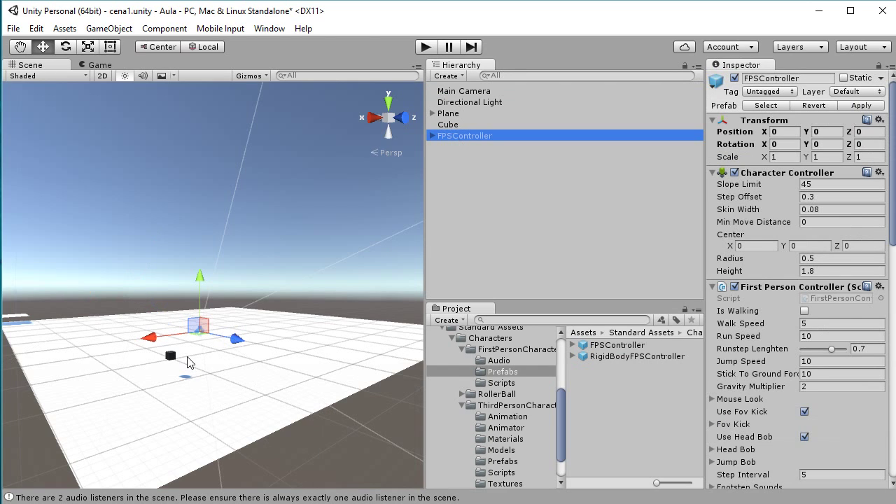
pyautogui.click(456, 97)
pyautogui.click(454, 137)
pyautogui.click(469, 93)
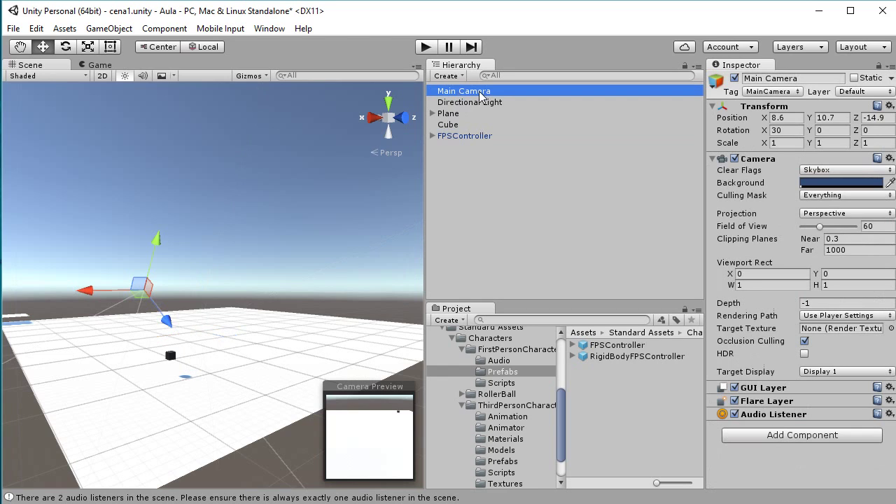
# Deactivate the Main Camera object and select the FPSController in the scene
pyautogui.click(734, 78)
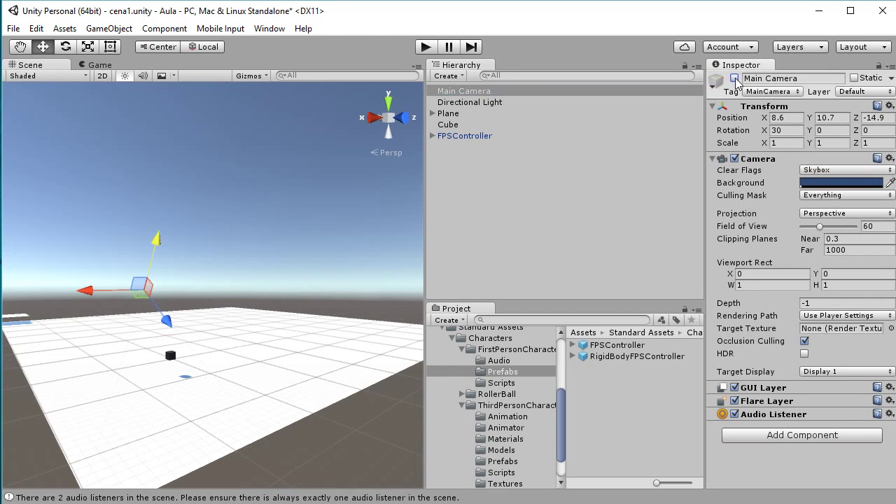
pyautogui.click(461, 136)
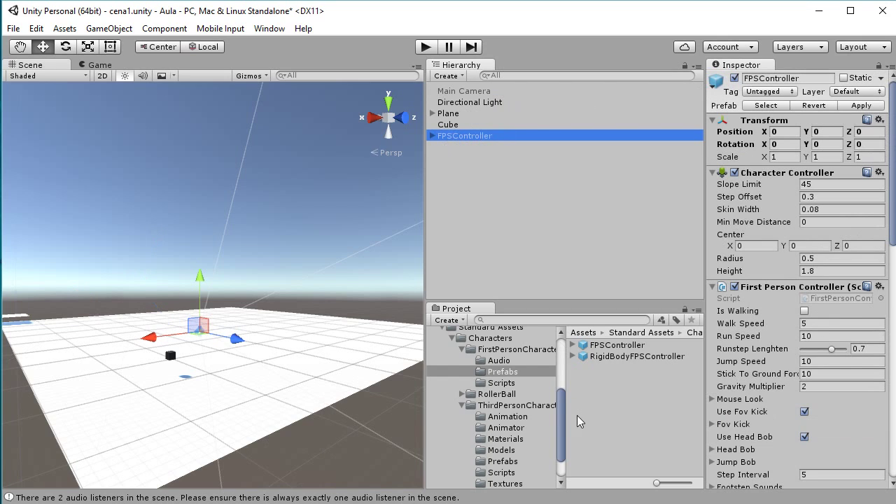
pyautogui.scroll(-1, 518, 470)
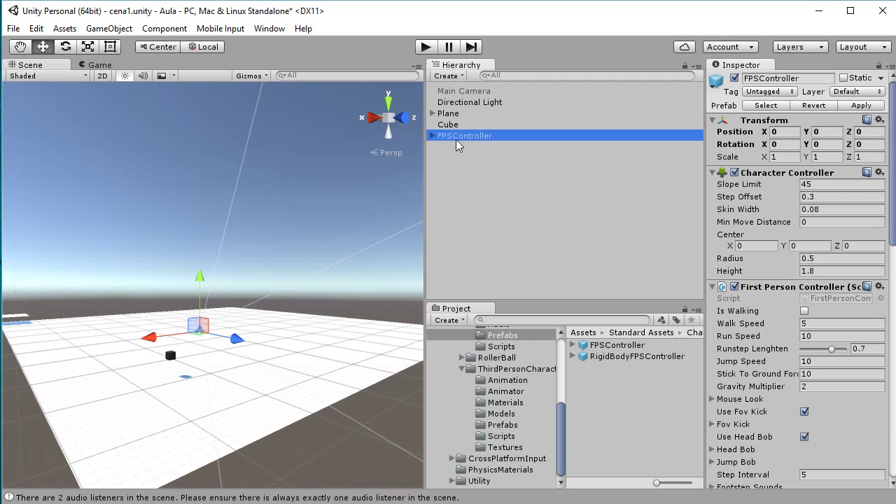
# Play-test the scene by walking the FPSController around the plane up to the black cube, then stop the game
pyautogui.click(426, 47)
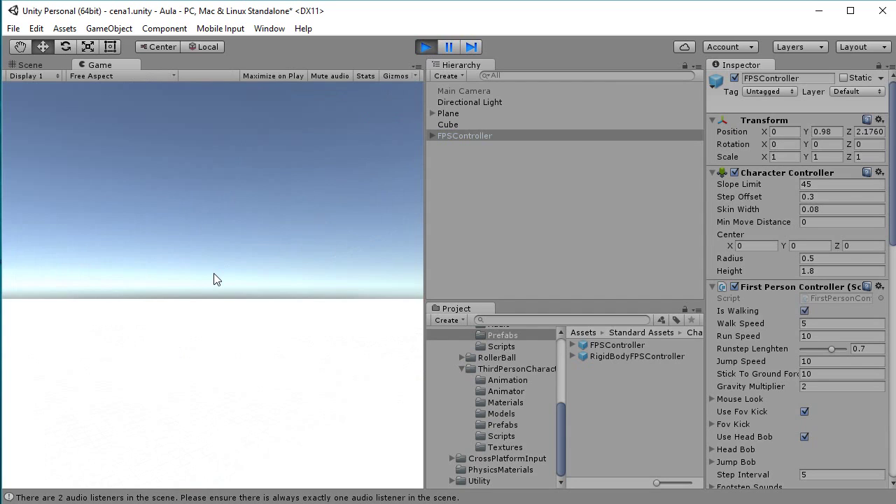
pyautogui.press('w')
pyautogui.press('d')
pyautogui.press('s')
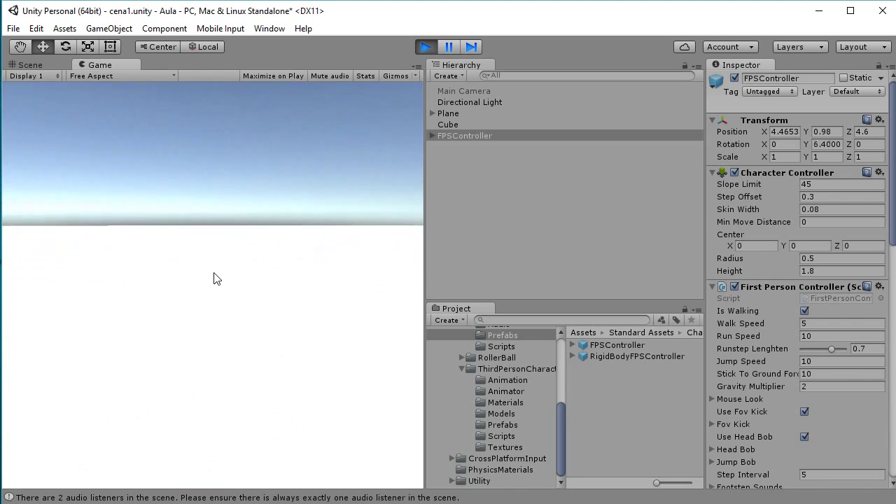
pyautogui.press('a')
pyautogui.press('w')
pyautogui.press('w')
pyautogui.press('w')
pyautogui.press('w')
pyautogui.press('w')
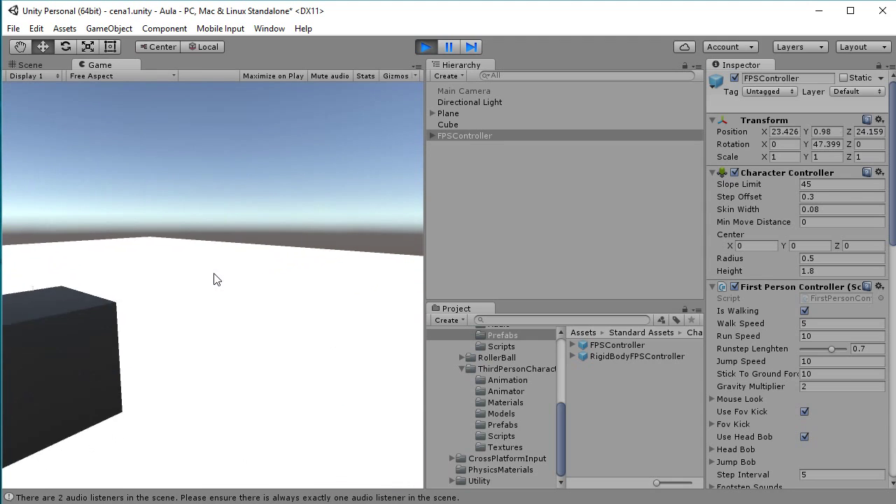
pyautogui.press('w')
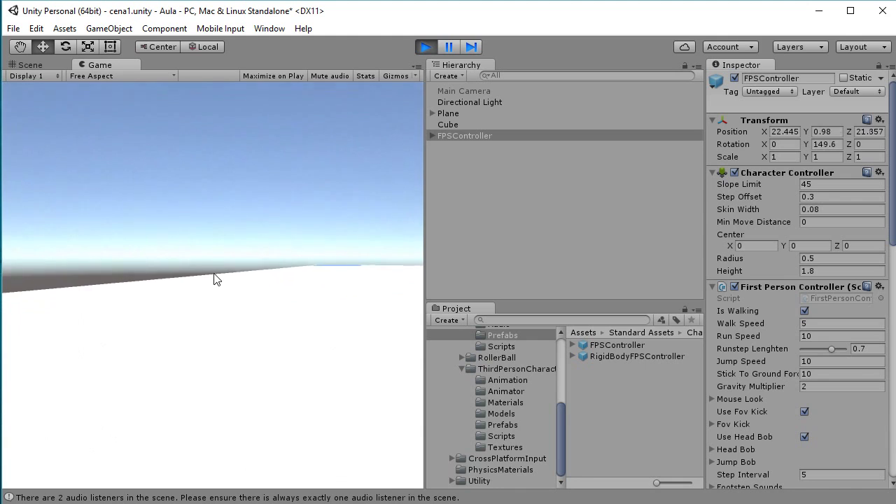
pyautogui.press('w')
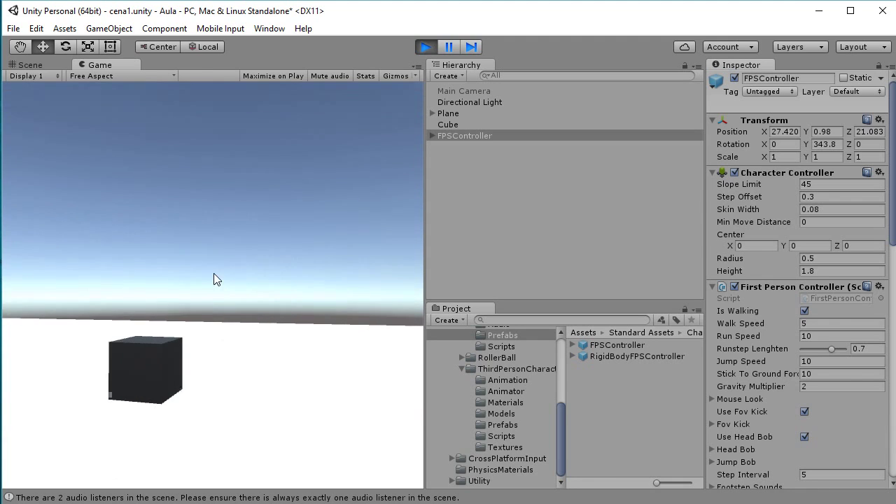
pyautogui.press('w')
pyautogui.press('w')
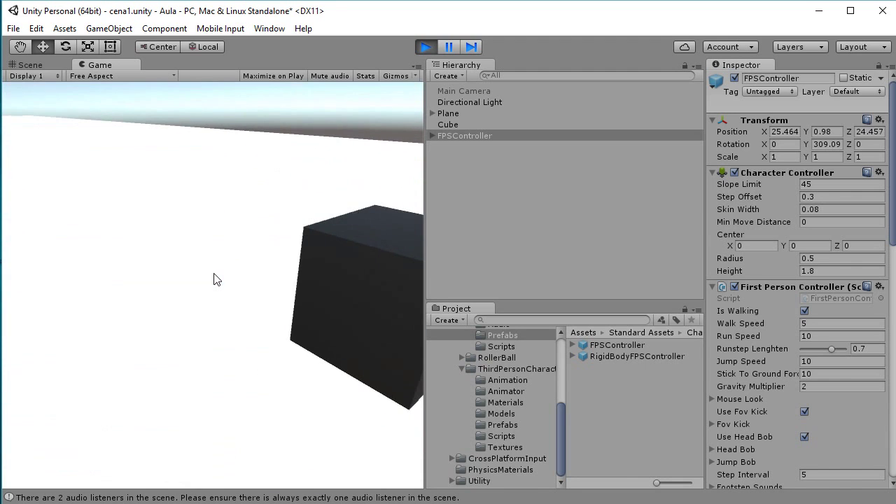
pyautogui.hotkey('ctrl', 'p')
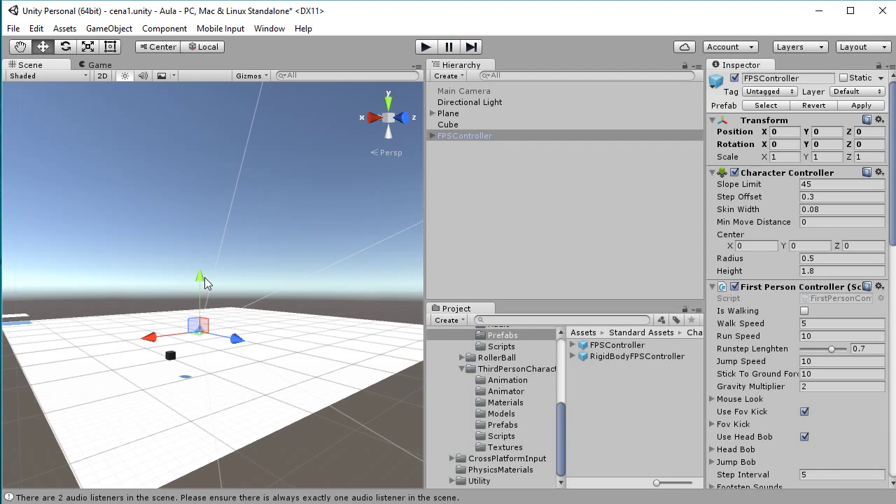
# Dock the Game view beneath the Scene view and divide the space about evenly between them
pyautogui.moveTo(96, 64)
pyautogui.mouseDown()
pyautogui.moveTo(68, 100)
pyautogui.moveTo(66, 160)
pyautogui.mouseUp()
pyautogui.moveTo(136, 320); pyautogui.dragTo(156, 382)
pyautogui.moveTo(160, 348); pyautogui.dragTo(161, 264)
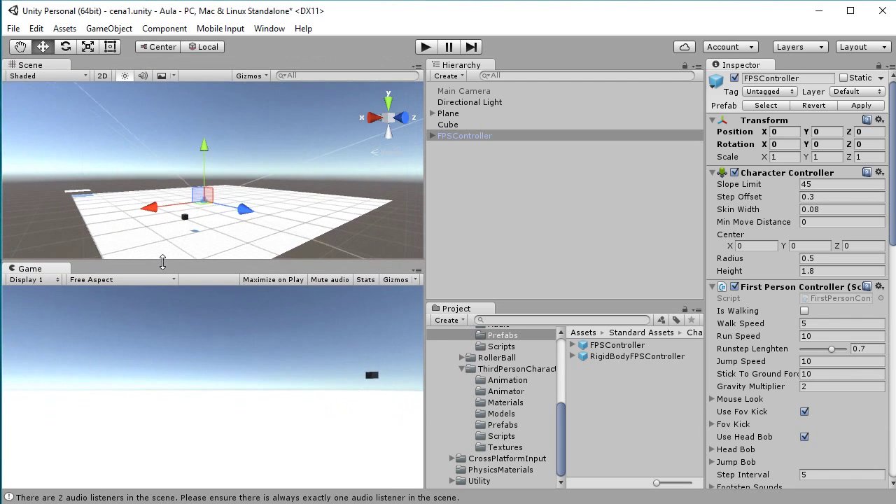
# Play-test the FPSController again, walking toward and around the cube while watching both the Scene and Game views, and stop the game
pyautogui.click(425, 47)
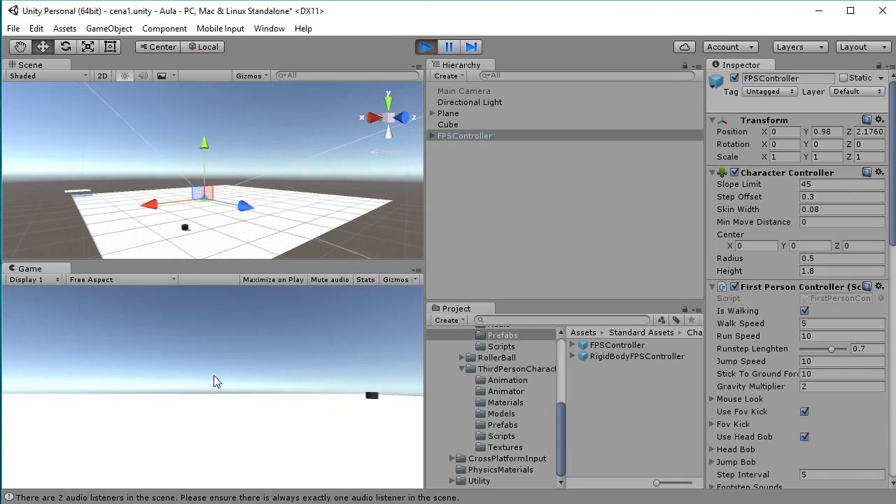
pyautogui.press('w')
pyautogui.press('w')
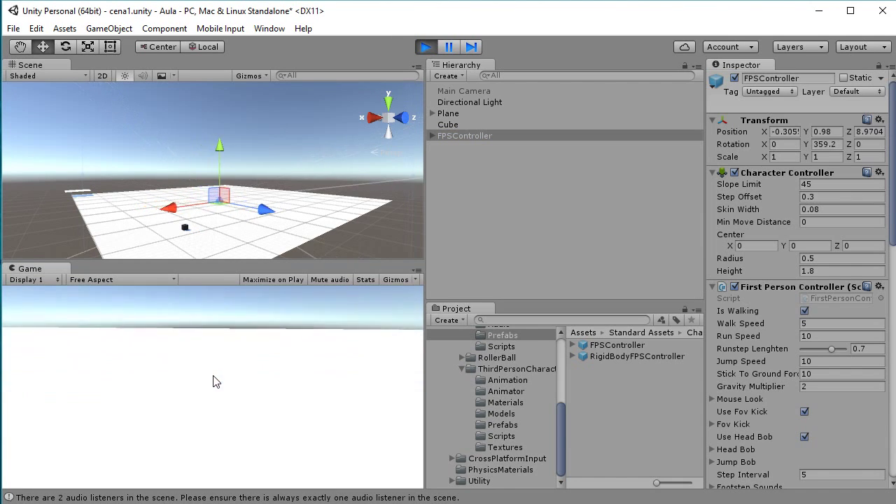
pyautogui.press('w')
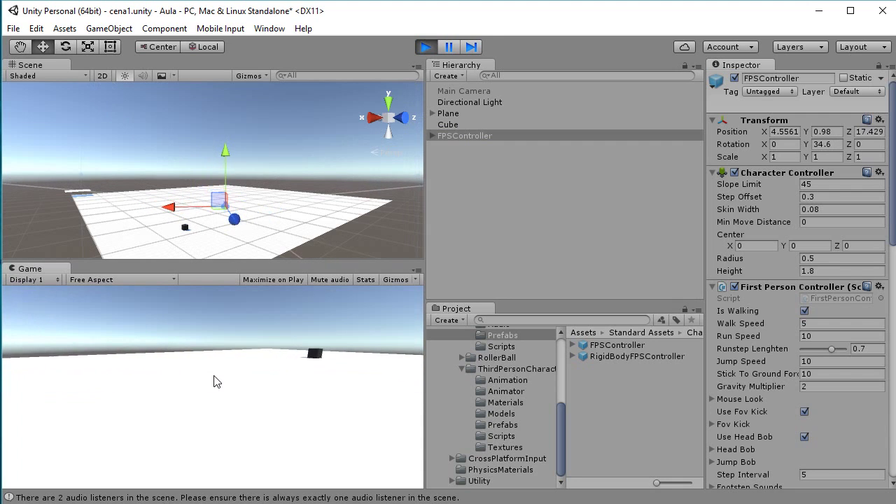
pyautogui.press('w')
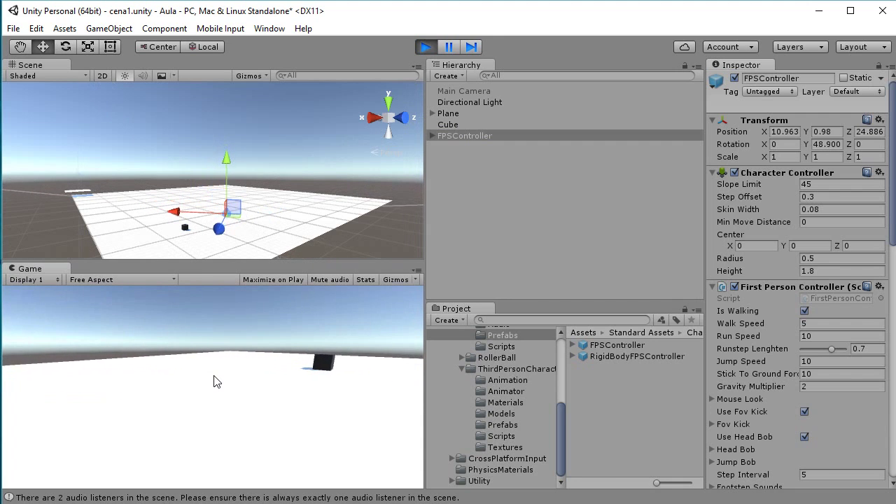
pyautogui.press('s')
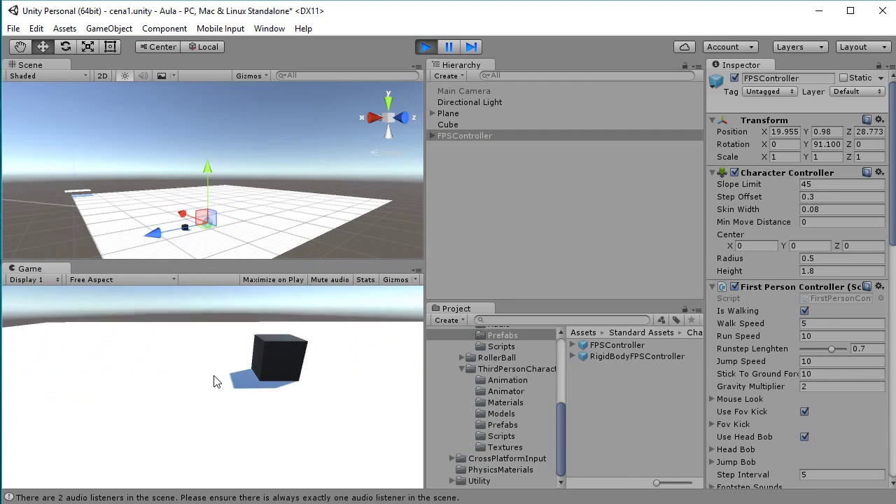
pyautogui.press('w')
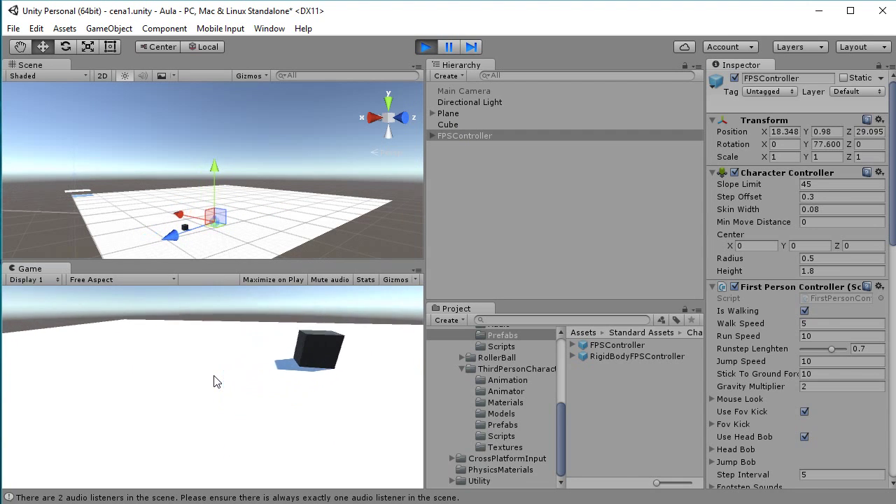
pyautogui.press('s')
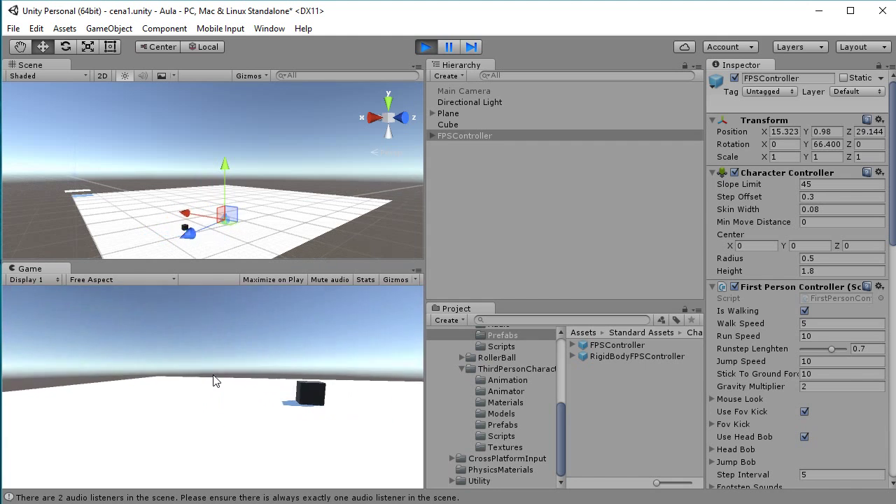
pyautogui.press('w')
pyautogui.press('w')
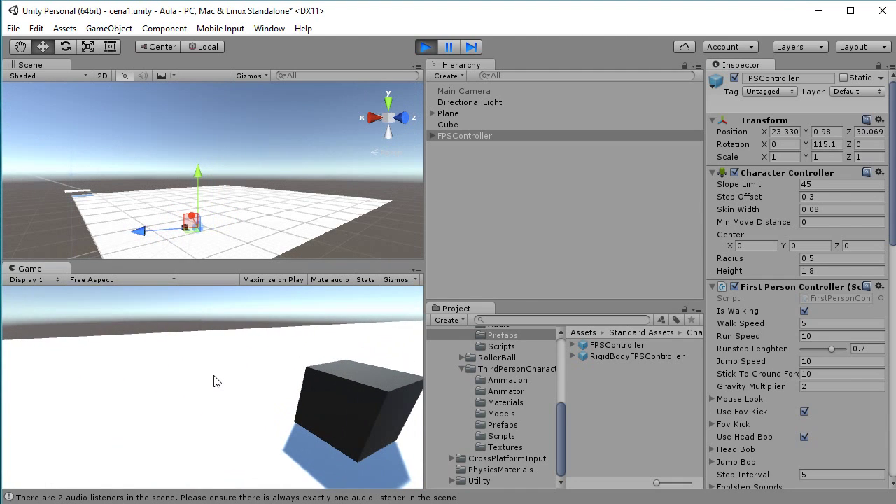
pyautogui.hotkey('ctrl', 'p')
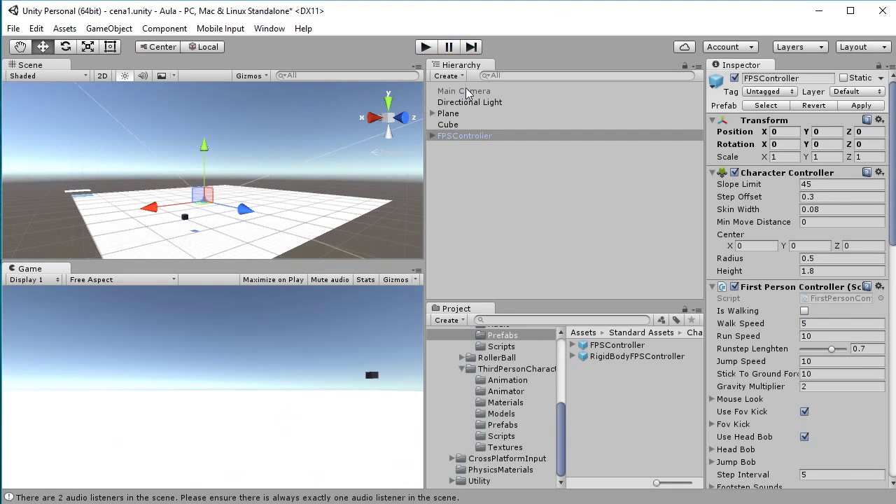
# Reactivate the Main Camera and delete the FPSController from the scene
pyautogui.click(490, 92)
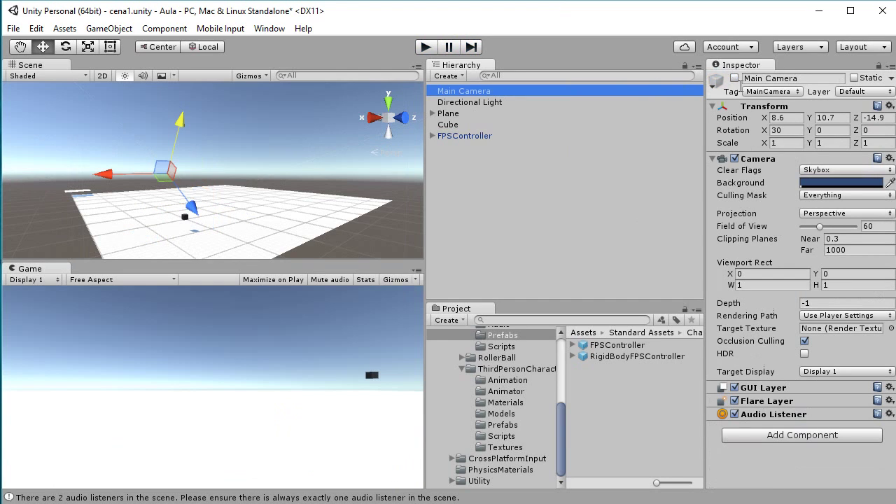
pyautogui.click(450, 137)
pyautogui.press('Delete')
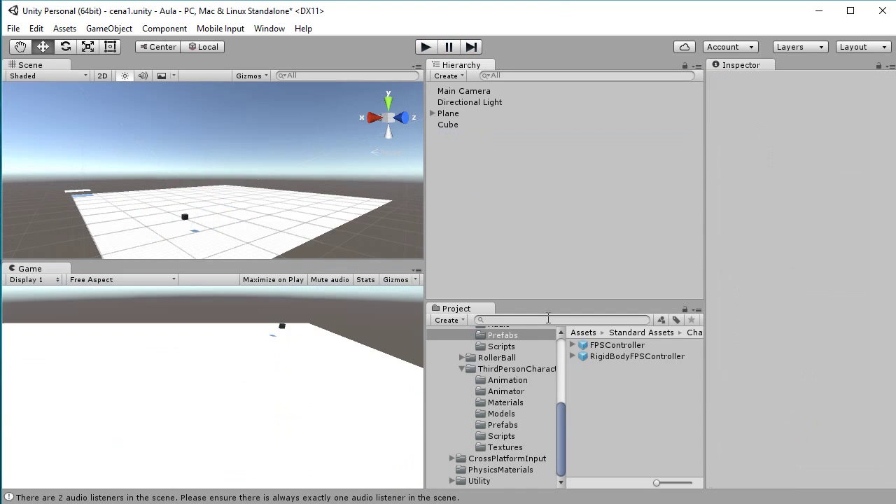
# Add the ThirdPersonController prefab from the ThirdPersonCharacter Prefabs folder to the scene as a top-level object
pyautogui.click(614, 436)
pyautogui.scroll(2, 565, 417)
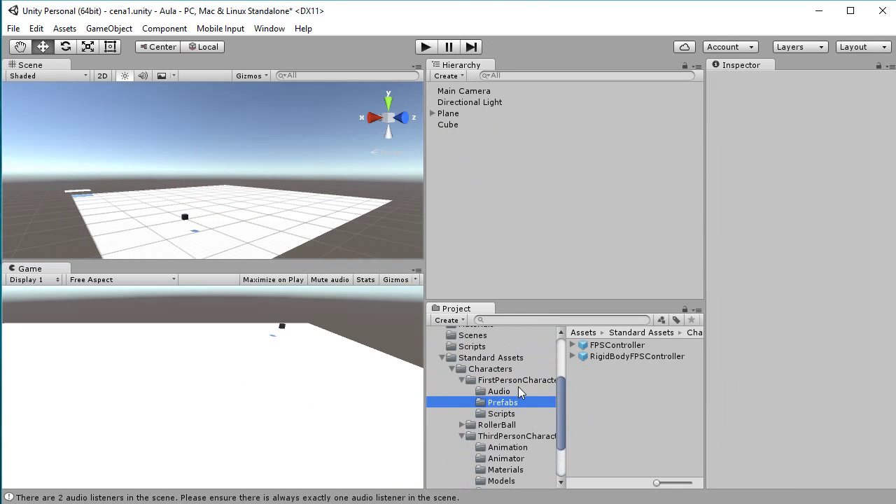
pyautogui.moveTo(596, 348); pyautogui.dragTo(524, 405)
pyautogui.scroll(-2, 505, 448)
pyautogui.click(511, 369)
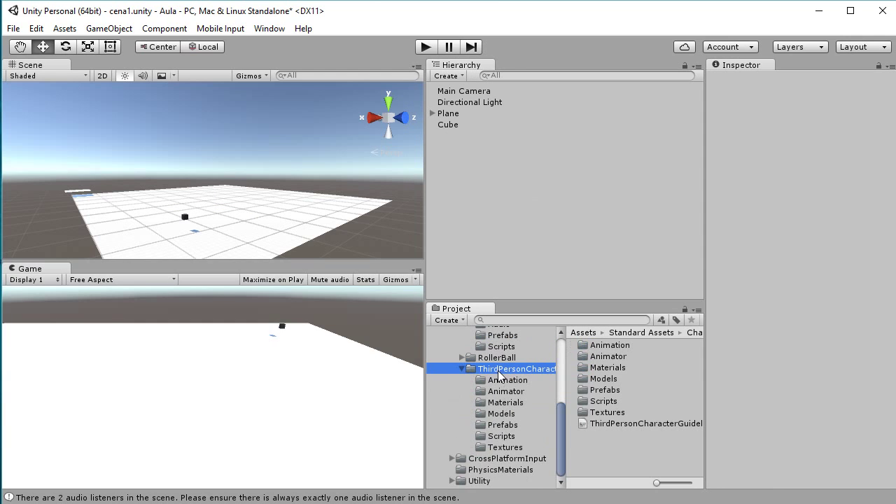
pyautogui.click(502, 425)
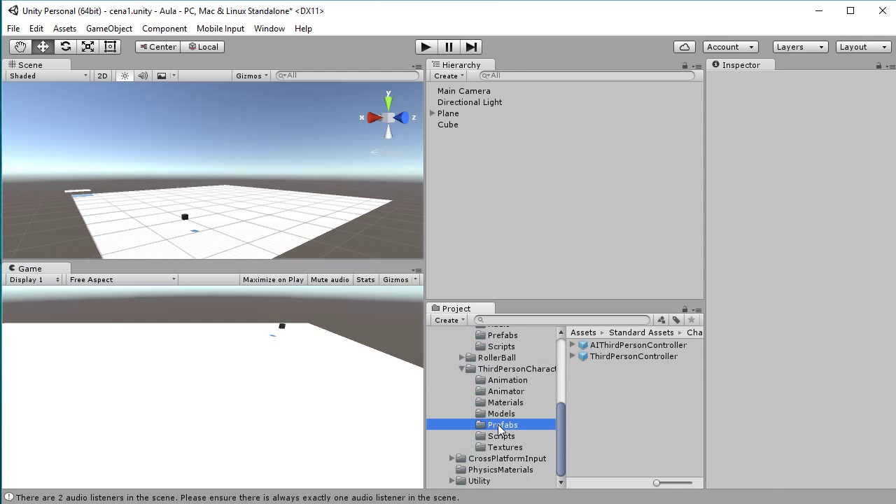
pyautogui.moveTo(600, 357); pyautogui.dragTo(516, 163)
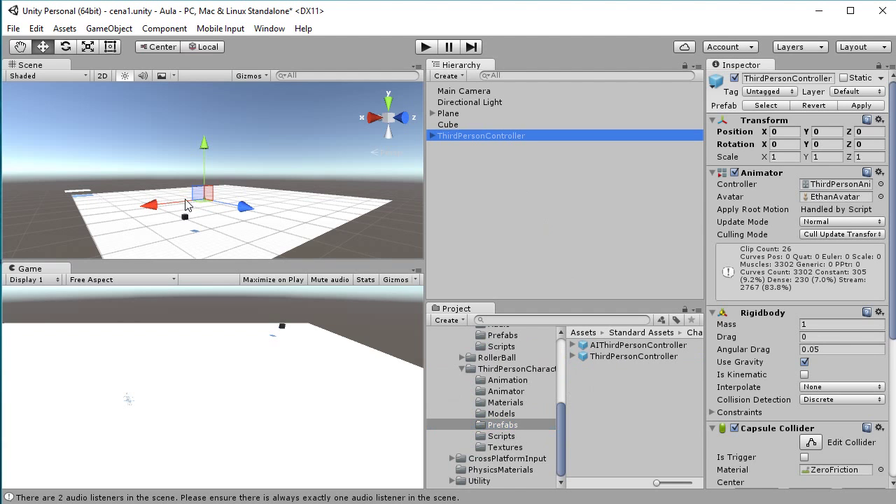
# Move the ThirdPersonController across the plane to about X 12.1, Y -1.2, Z 6.9
pyautogui.moveTo(147, 212); pyautogui.dragTo(123, 221)
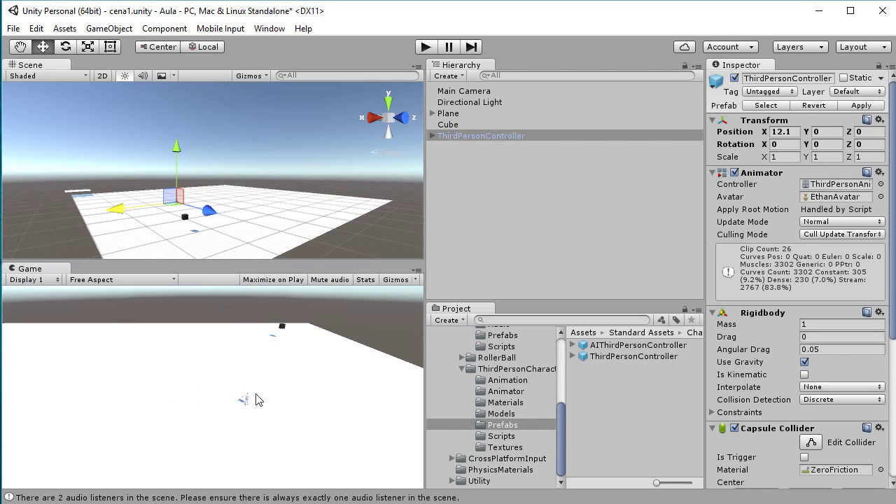
pyautogui.moveTo(209, 216)
pyautogui.mouseDown()
pyautogui.moveTo(223, 221)
pyautogui.moveTo(215, 222)
pyautogui.mouseUp()
pyautogui.moveTo(185, 141); pyautogui.dragTo(264, 259)
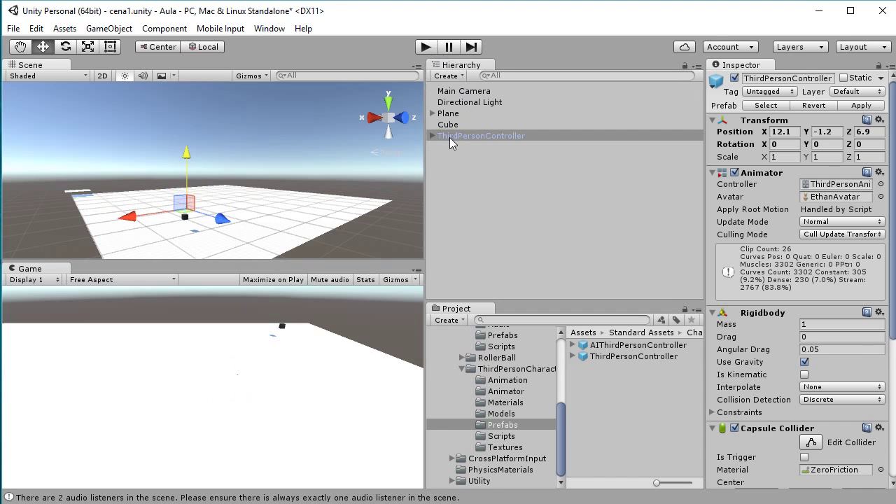
# Briefly play-test the scene, stop the game, and raise the ThirdPersonController above the plane to about Y 5.5
pyautogui.click(426, 51)
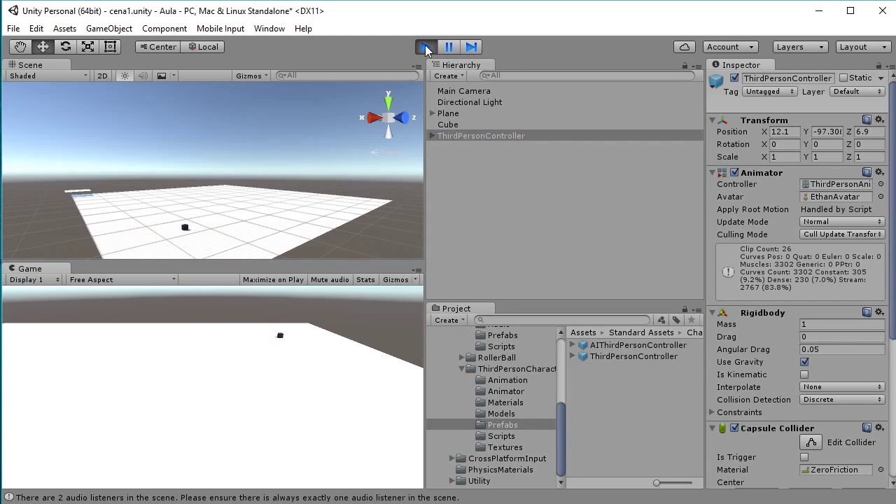
pyautogui.click(426, 47)
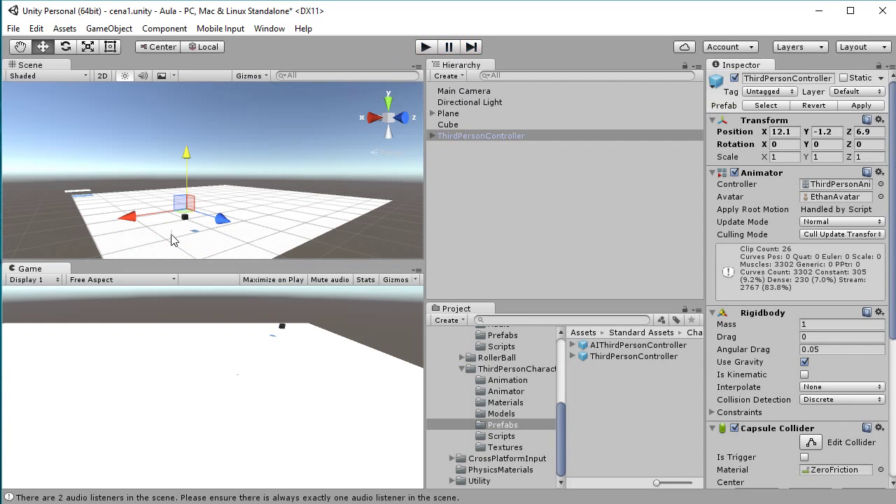
pyautogui.moveTo(187, 157)
pyautogui.mouseDown()
pyautogui.moveTo(188, 144)
pyautogui.moveTo(188, 165)
pyautogui.moveTo(188, 157)
pyautogui.mouseUp()
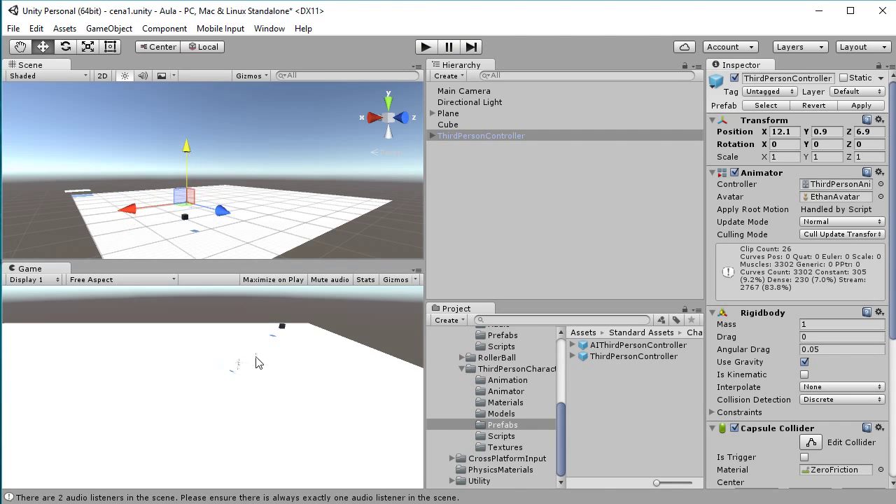
pyautogui.moveTo(210, 153); pyautogui.dragTo(201, 135)
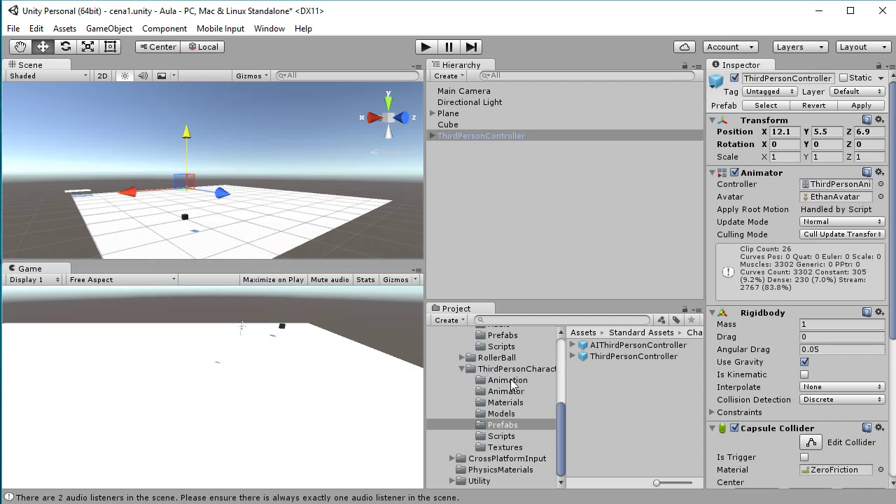
# Create a new material named amarelo in the Materiais folder
pyautogui.moveTo(566, 434); pyautogui.dragTo(558, 384)
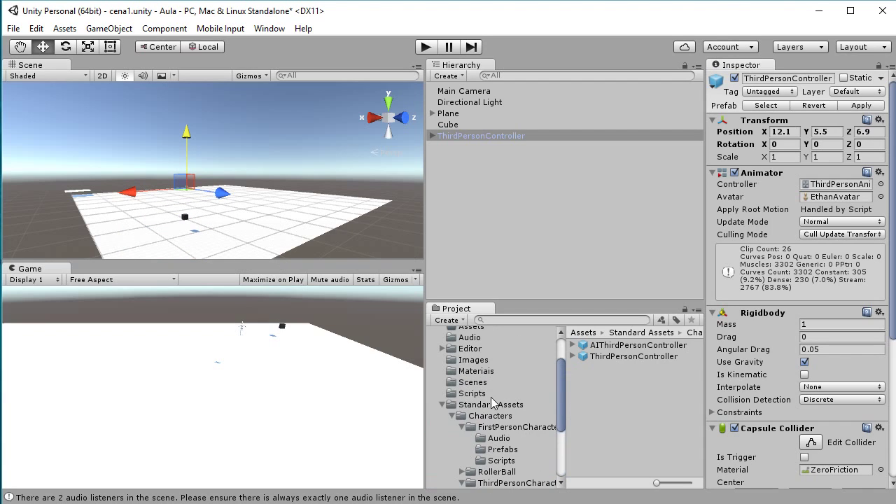
pyautogui.click(443, 404)
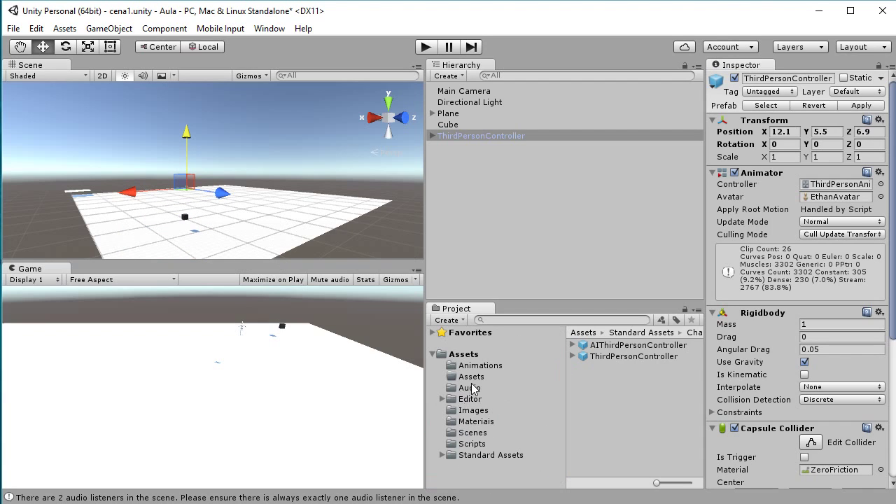
pyautogui.click(477, 421)
pyautogui.rightClick(580, 384)
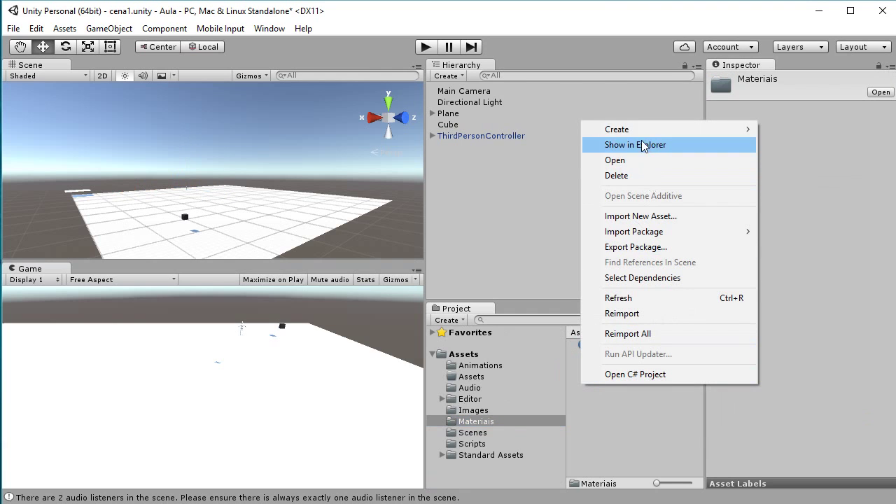
pyautogui.moveTo(607, 131)
pyautogui.click(503, 273)
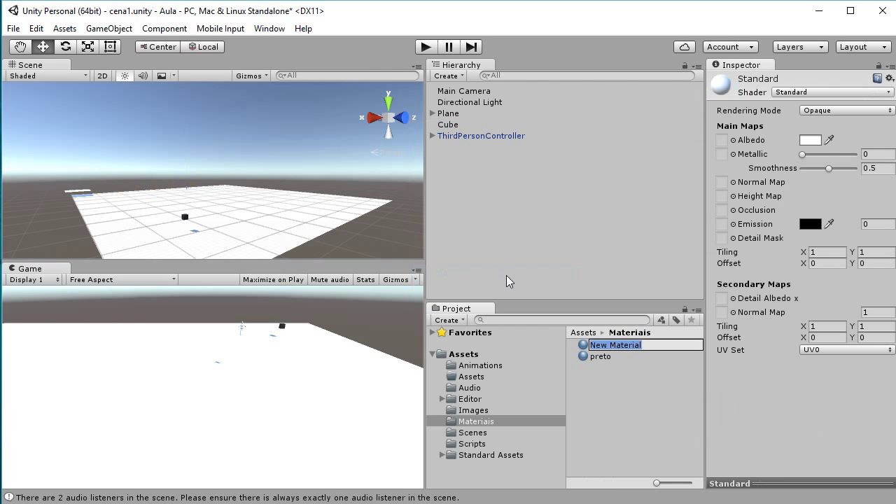
pyautogui.write('amarelo')
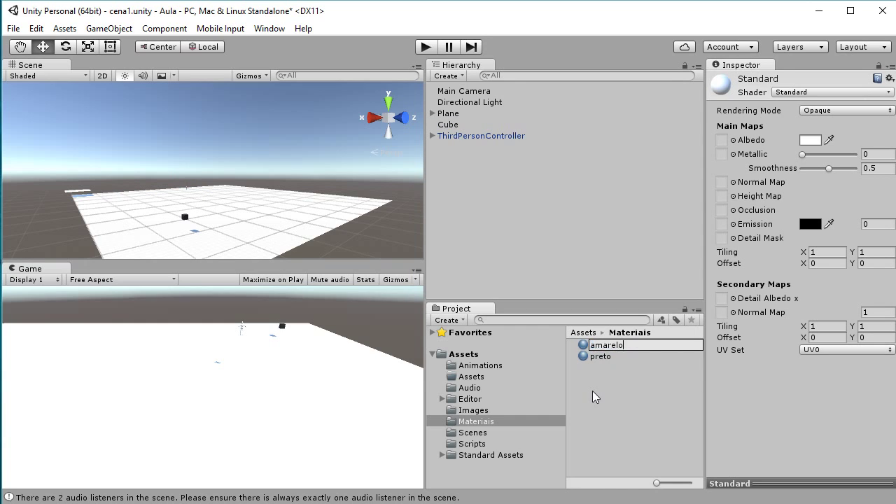
pyautogui.press('Return')
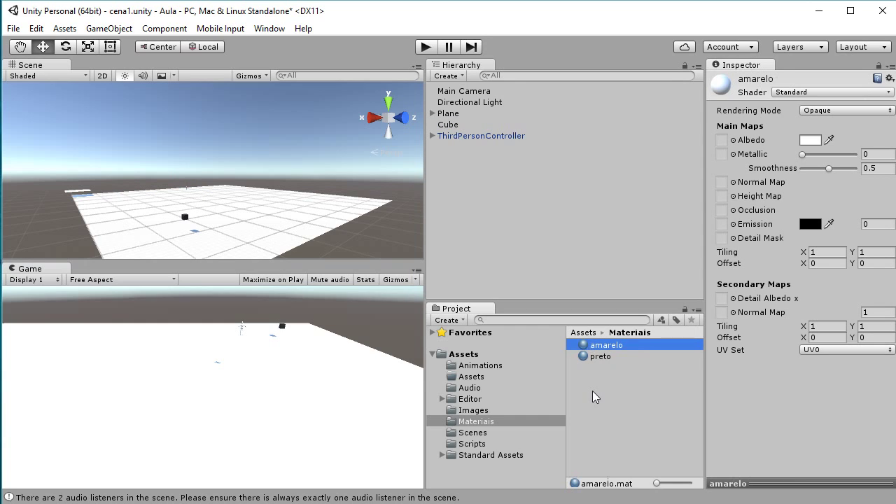
# Set the amarelo material's albedo colour to yellow, hex FFFF1AFF
pyautogui.click(810, 140)
pyautogui.moveTo(627, 151); pyautogui.dragTo(601, 142)
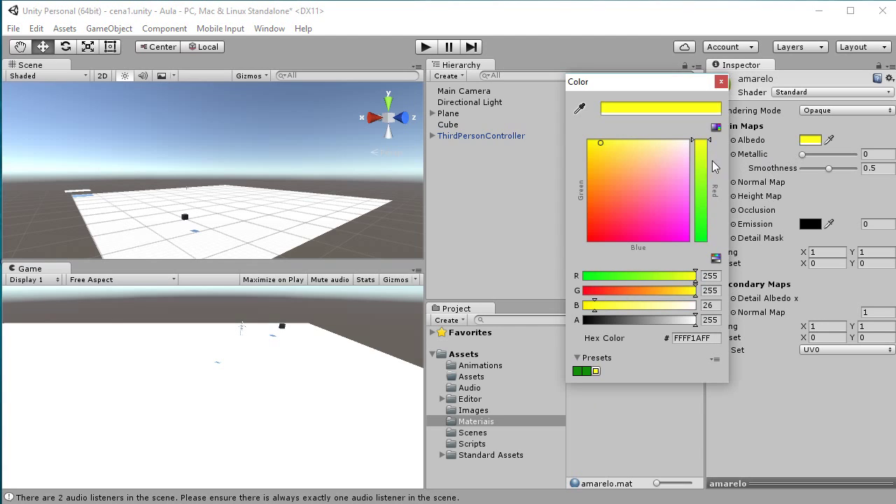
pyautogui.click(721, 82)
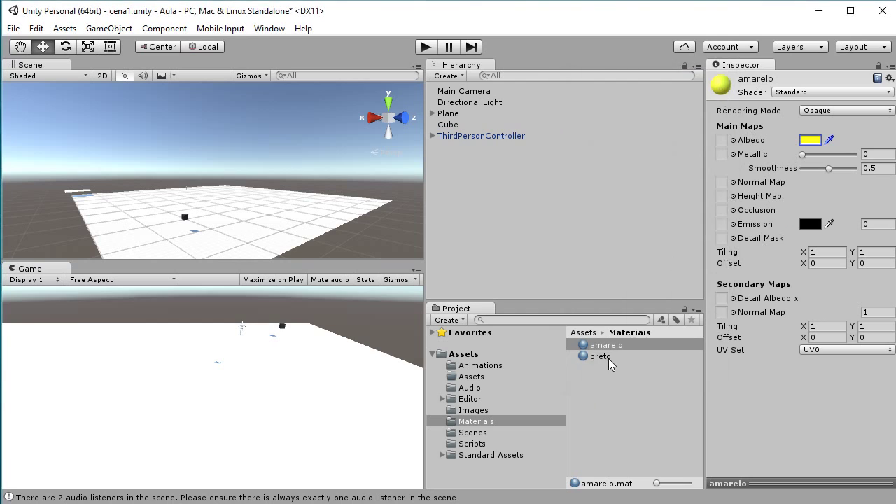
# Apply the amarelo material to the Plane and briefly play-test the scene
pyautogui.moveTo(595, 345); pyautogui.dragTo(452, 116)
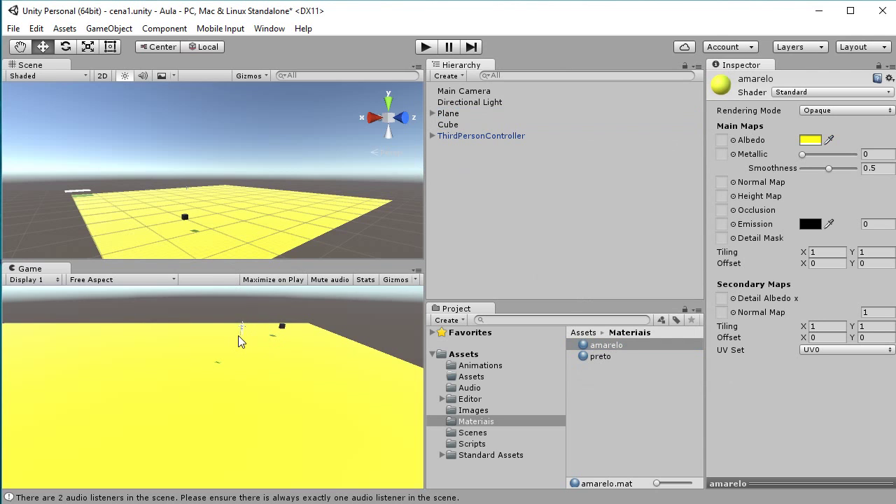
pyautogui.click(425, 47)
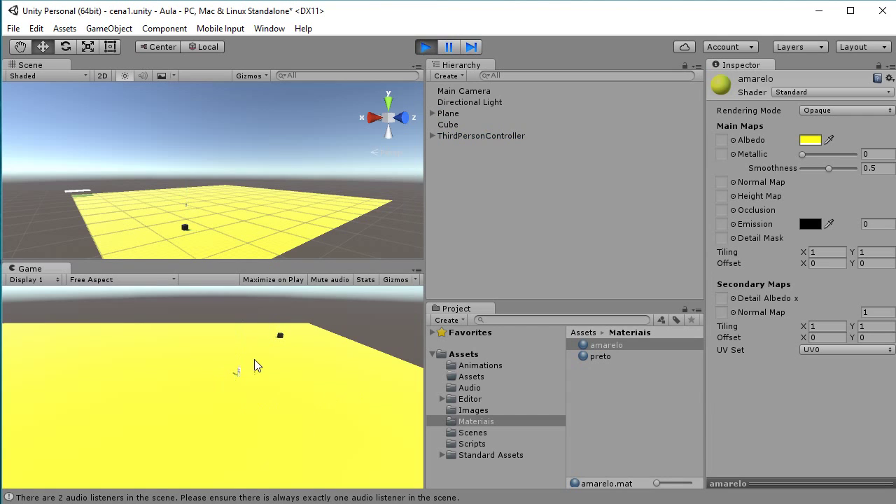
pyautogui.click(425, 46)
# Move the Main Camera closer behind the character, to about X 12.8, Y 8.4, Z 2.3
pyautogui.click(457, 92)
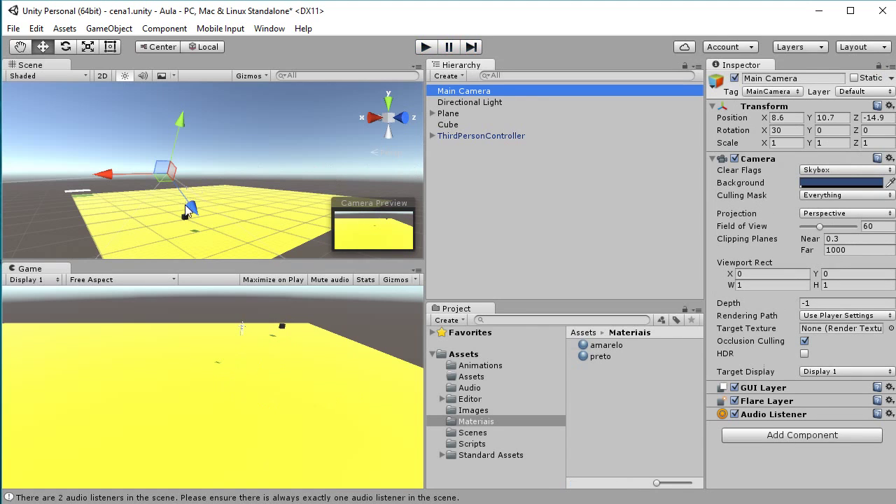
pyautogui.moveTo(192, 211); pyautogui.dragTo(198, 217)
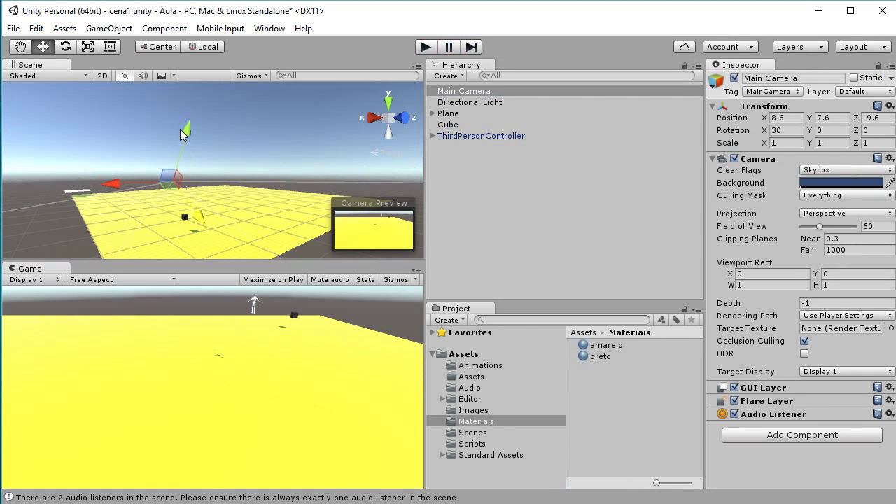
pyautogui.moveTo(184, 136); pyautogui.dragTo(199, 123)
pyautogui.moveTo(203, 199); pyautogui.dragTo(132, 179)
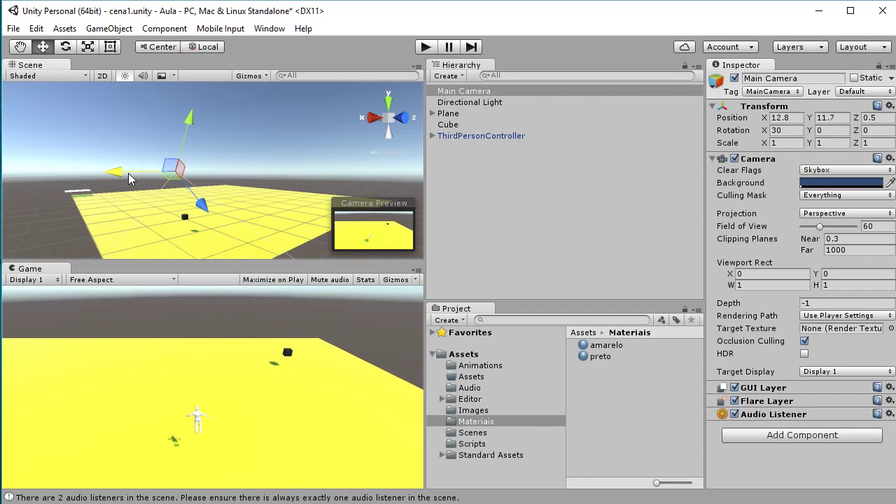
pyautogui.moveTo(188, 204); pyautogui.dragTo(205, 212)
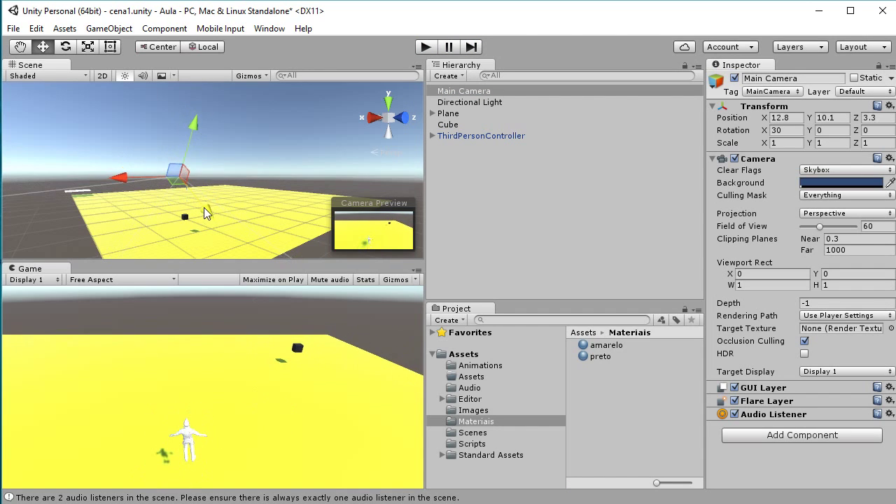
pyautogui.moveTo(195, 128); pyautogui.dragTo(193, 130)
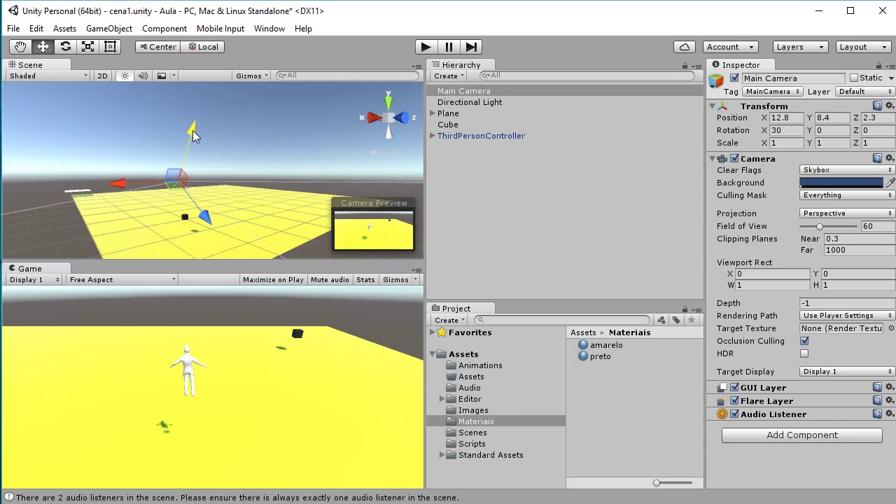
# Play-test the scene with the Game view docked beside the Scene view, walk the character to the black cube, and stop the game
pyautogui.click(423, 47)
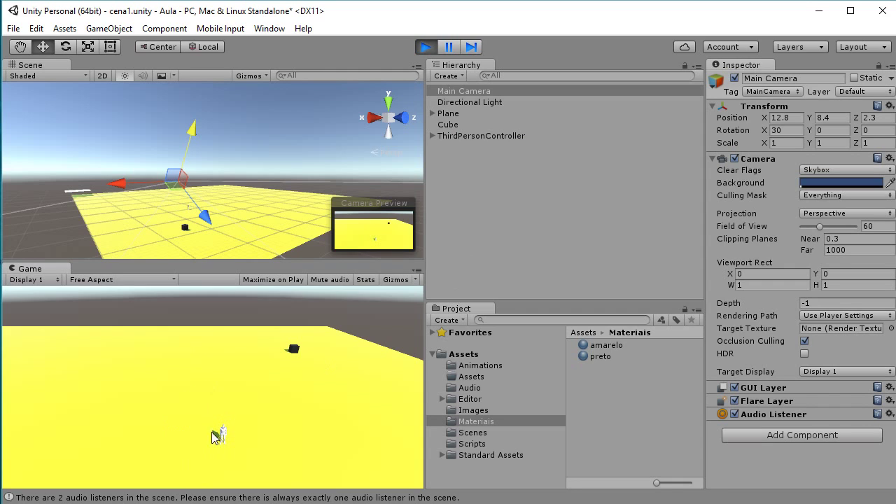
pyautogui.moveTo(51, 273); pyautogui.dragTo(98, 65)
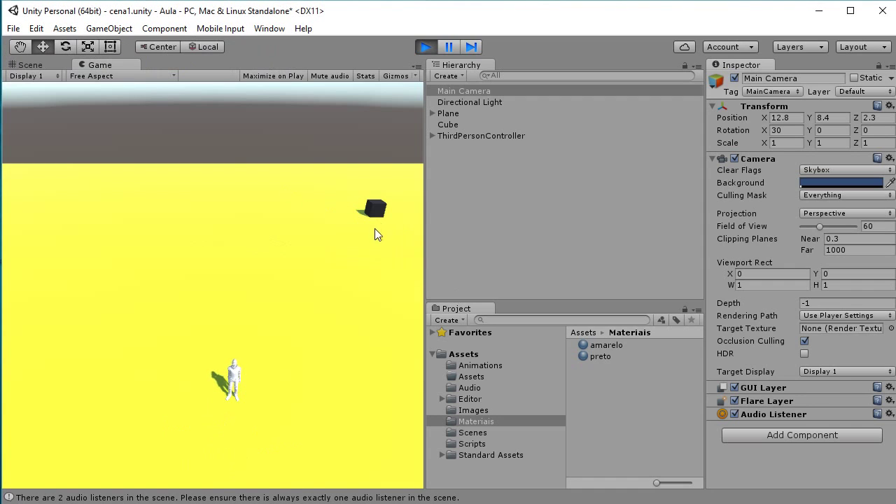
pyautogui.hotkey('w', 'd')
pyautogui.press('w')
pyautogui.press('w')
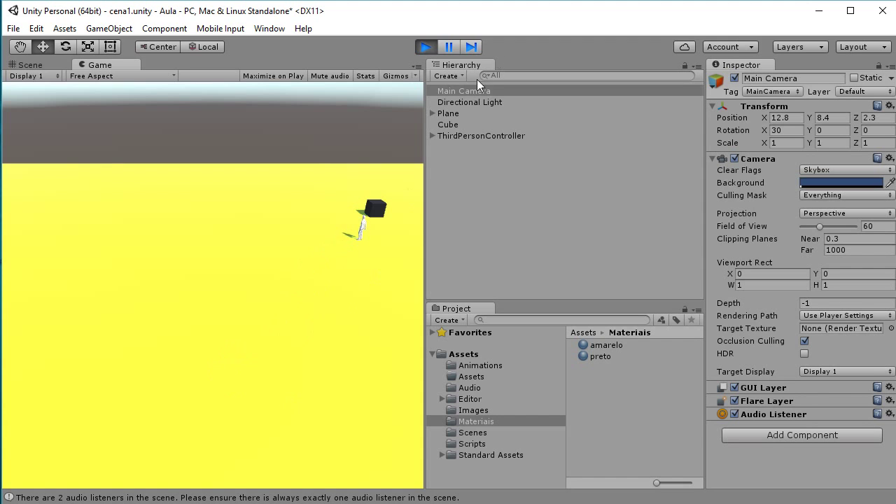
pyautogui.click(426, 48)
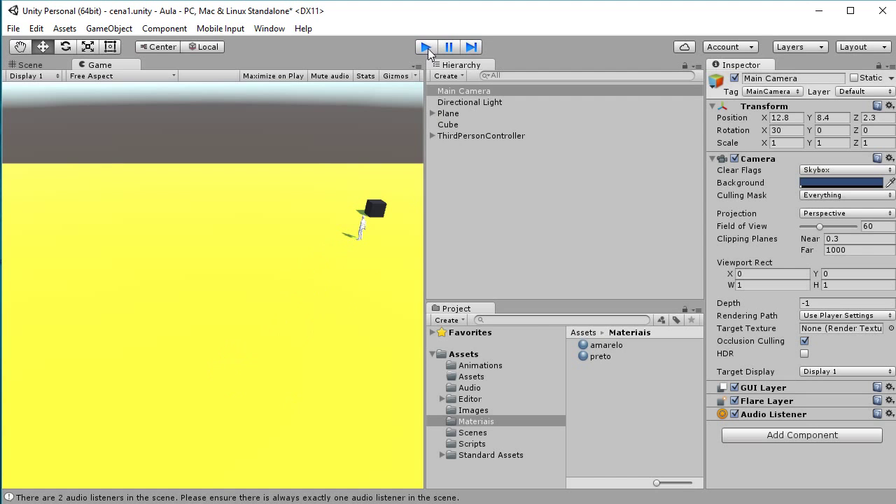
# Lower the ThirdPersonController in the Scene view to about Y 1.1, just above the plane
pyautogui.click(449, 135)
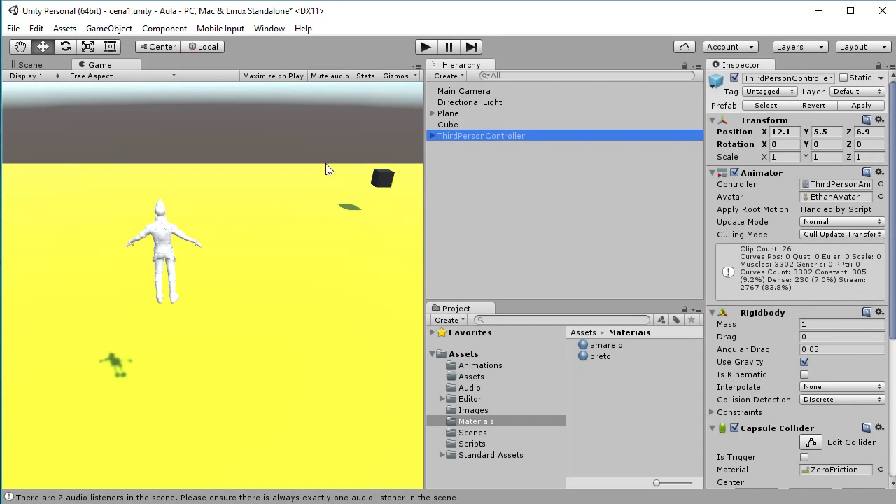
pyautogui.click(161, 231)
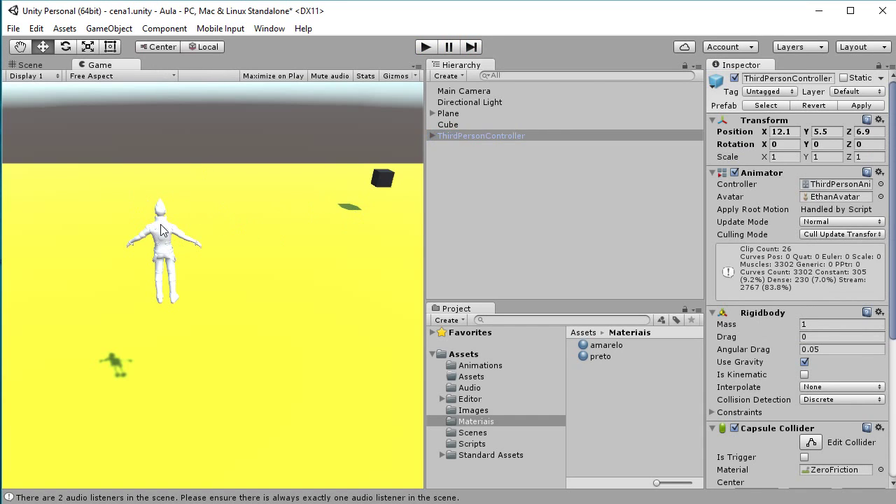
pyautogui.click(469, 137)
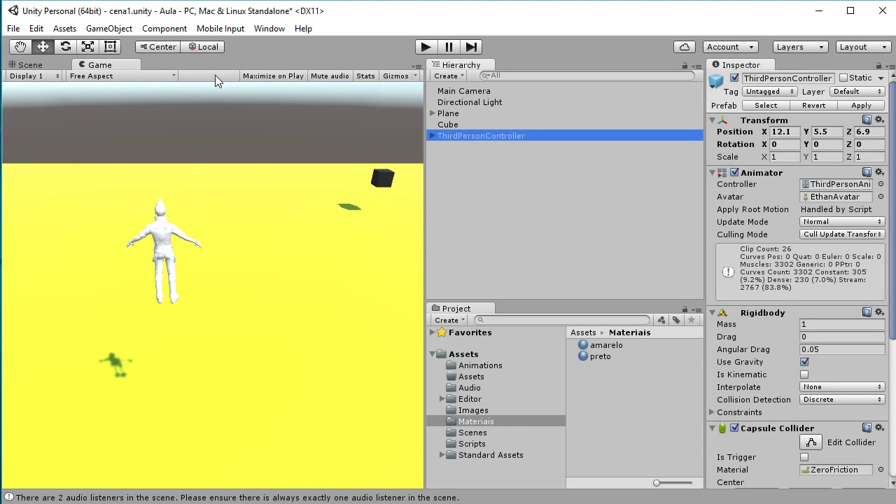
pyautogui.click(47, 47)
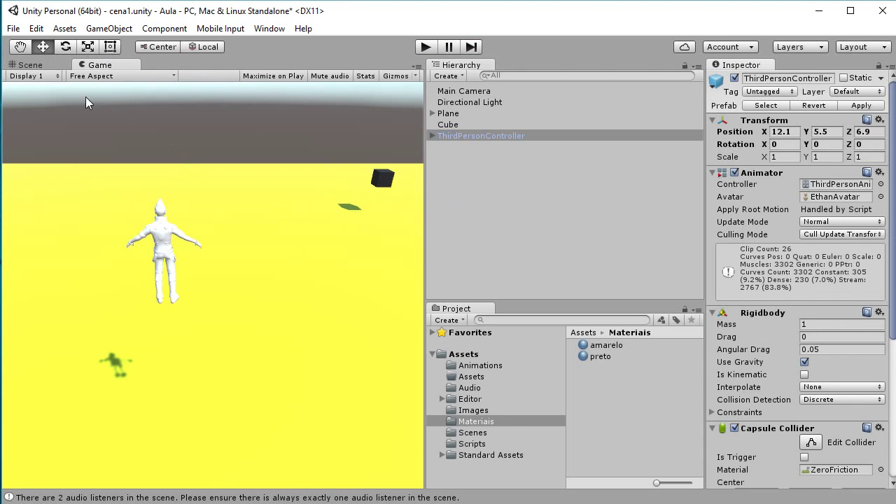
pyautogui.click(31, 64)
pyautogui.moveTo(174, 259); pyautogui.dragTo(175, 284)
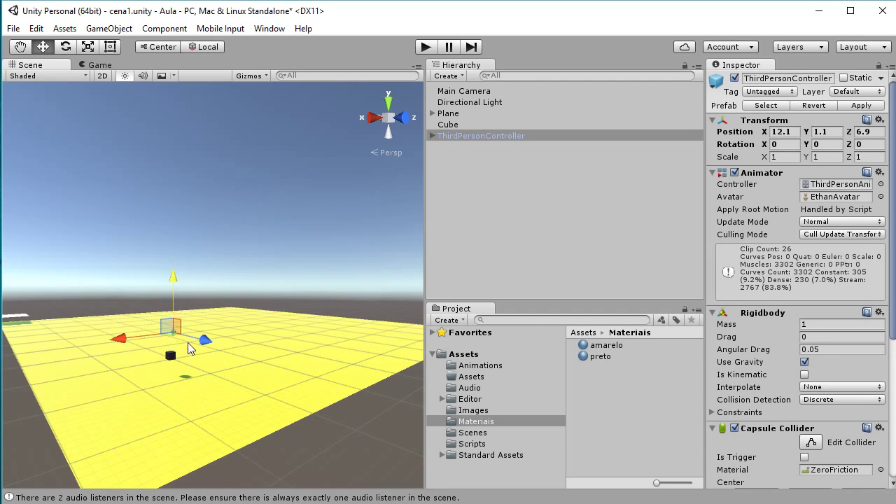
# Reposition the Main Camera just behind and above the character, at about X 11.94, Y 3.03, Z 5.26
pyautogui.scroll(3, 187, 342)
pyautogui.click(472, 93)
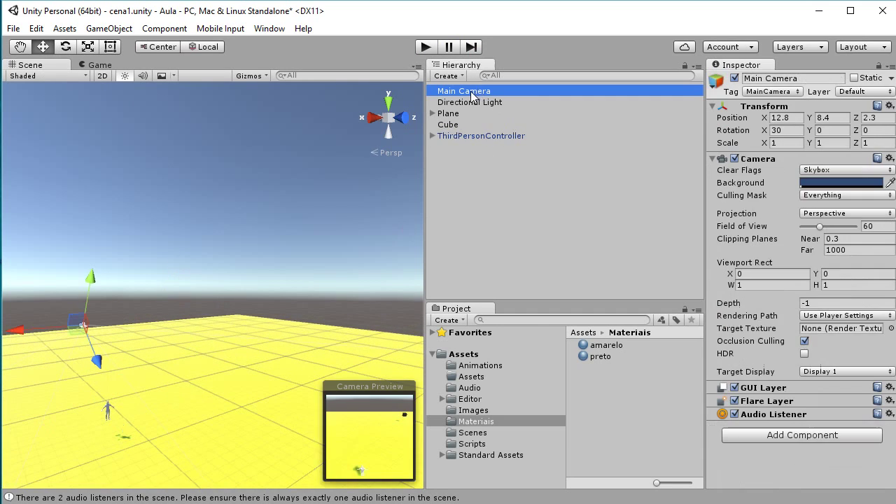
pyautogui.moveTo(91, 279); pyautogui.dragTo(107, 398)
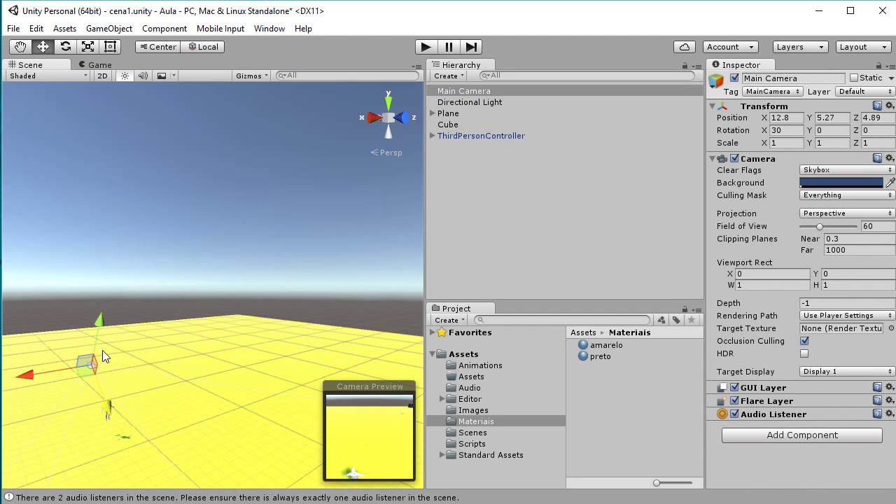
pyautogui.moveTo(100, 320); pyautogui.dragTo(98, 336)
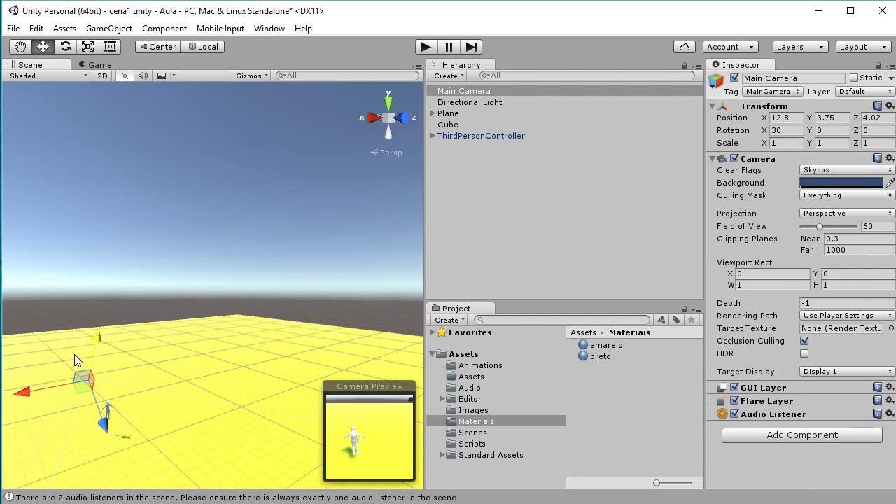
pyautogui.moveTo(28, 396); pyautogui.dragTo(119, 429)
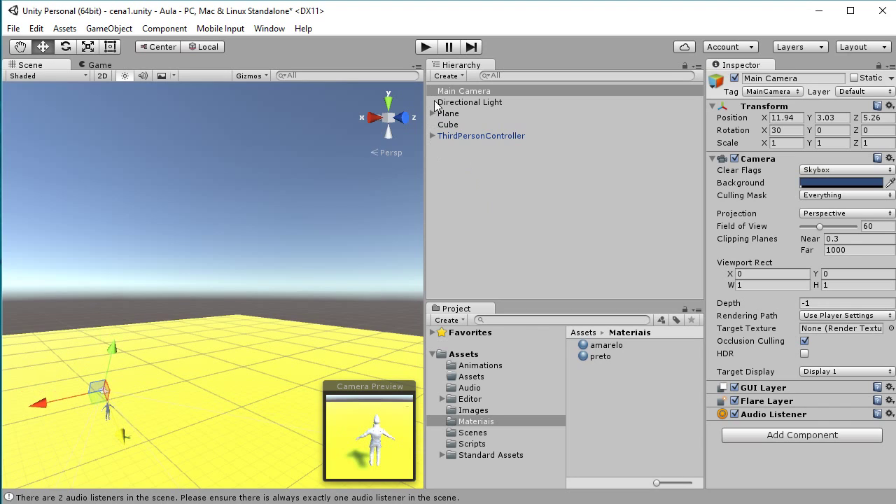
# Make the Main Camera a child of the ThirdPersonController and check it in the expanded hierarchy
pyautogui.click(460, 91)
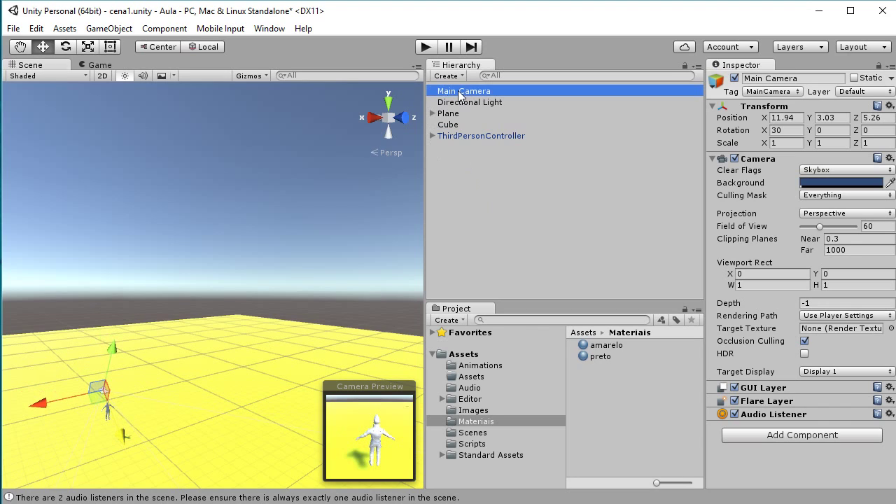
pyautogui.moveTo(459, 102); pyautogui.dragTo(453, 139)
pyautogui.click(454, 178)
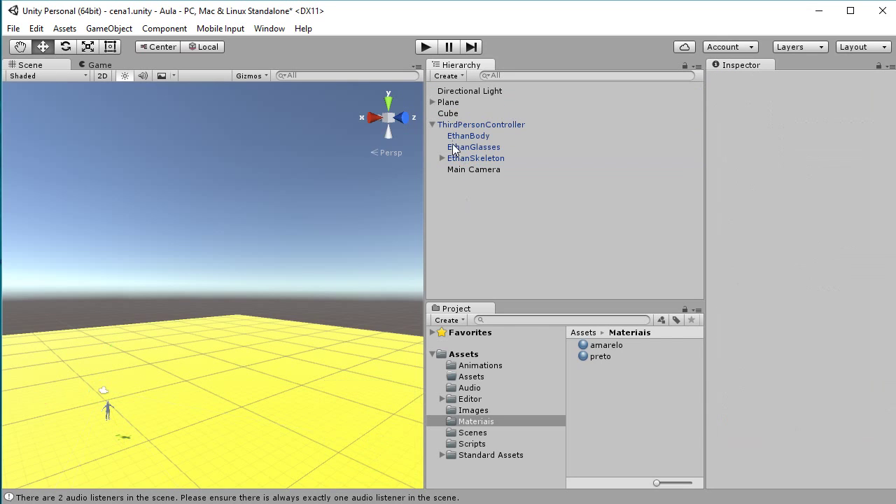
pyautogui.click(432, 124)
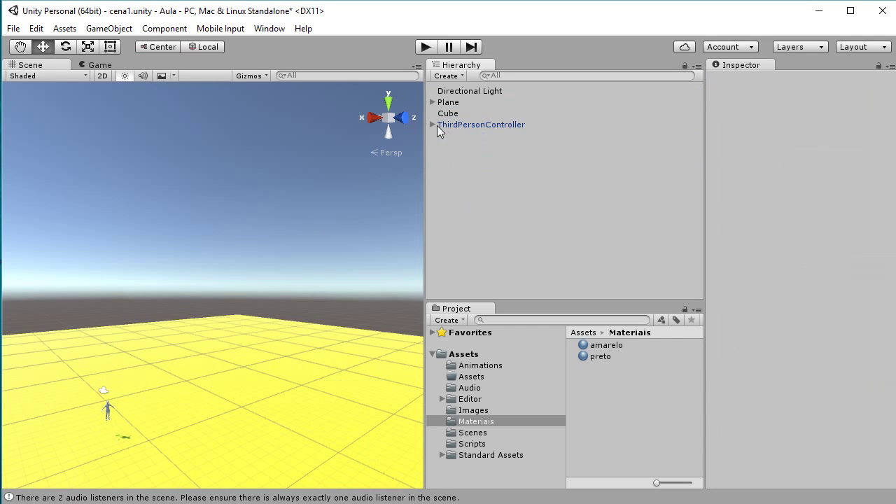
pyautogui.click(433, 125)
pyautogui.click(451, 161)
pyautogui.click(454, 170)
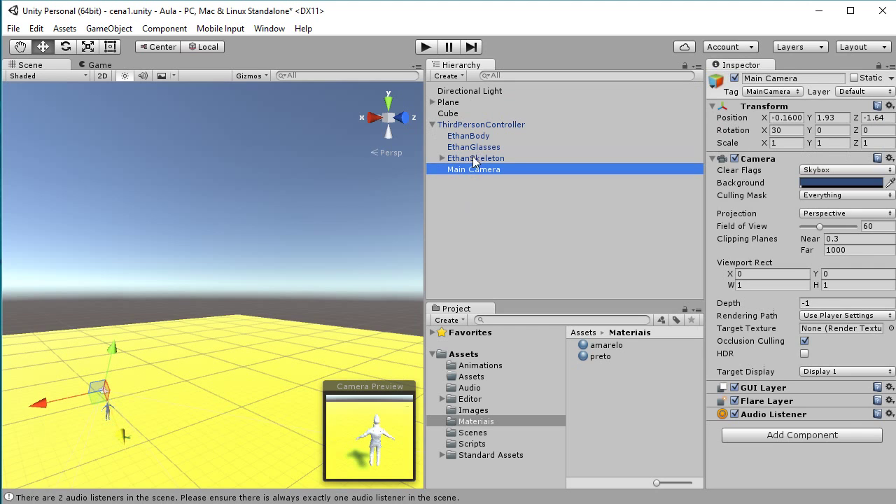
pyautogui.click(464, 125)
pyautogui.click(476, 231)
# Start play-testing the scene, run the character forward, and inspect the Main Camera and its parent ThirdPersonController during play
pyautogui.click(425, 49)
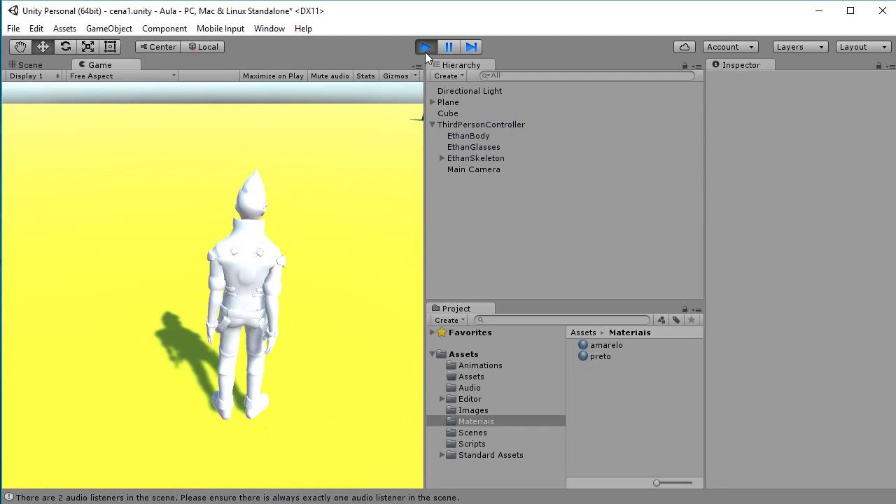
pyautogui.press('w')
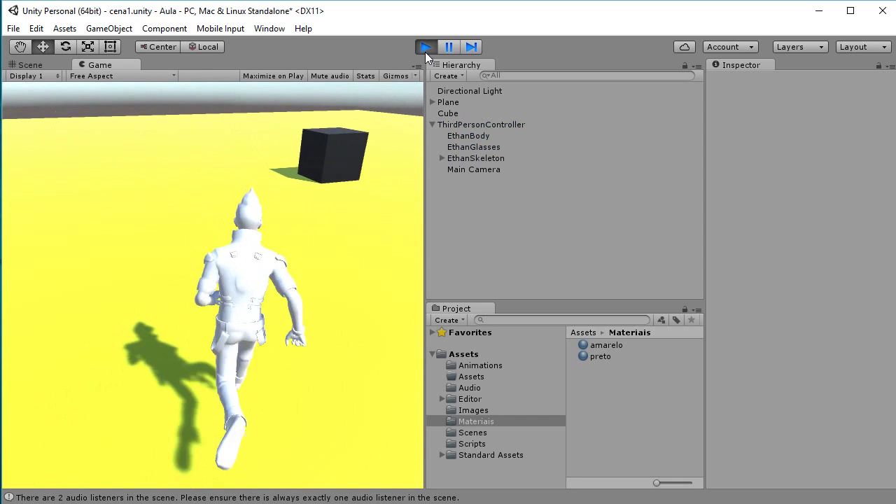
pyautogui.click(467, 170)
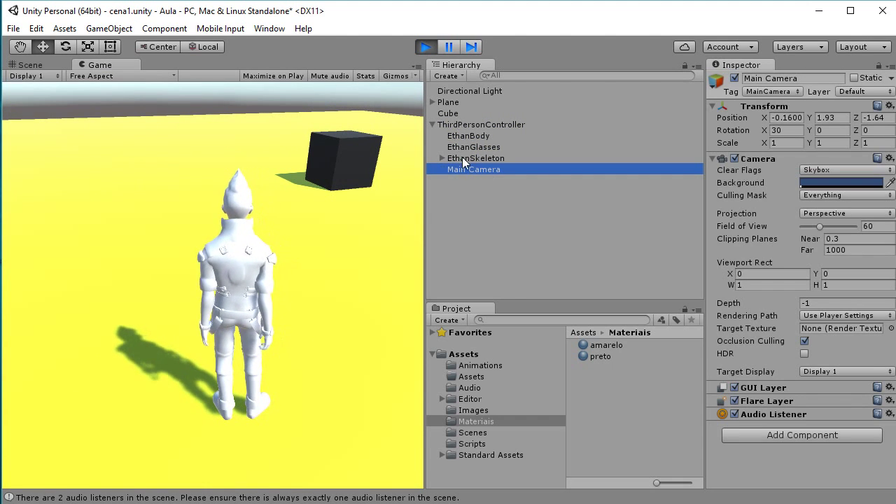
pyautogui.click(467, 125)
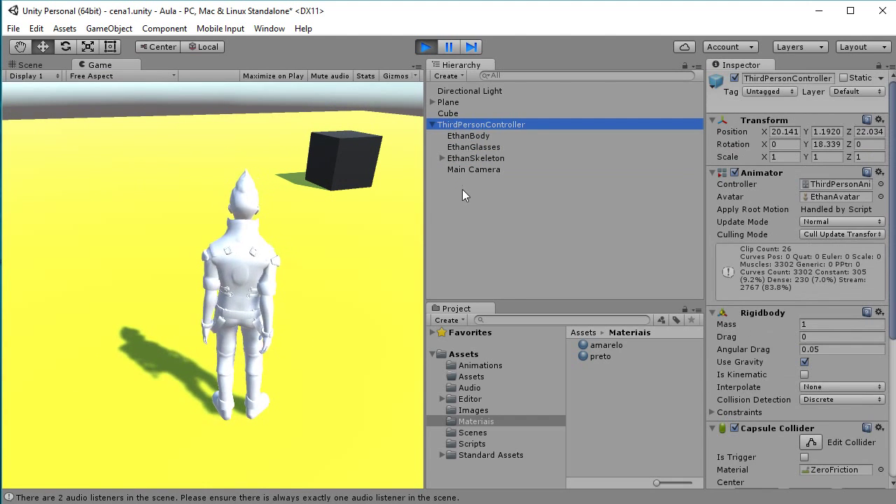
# Steer the third-person character toward the black cube, testing turns in both directions, a jump, and contact with the cube
pyautogui.press('Up')
pyautogui.click(364, 222)
pyautogui.press('w')
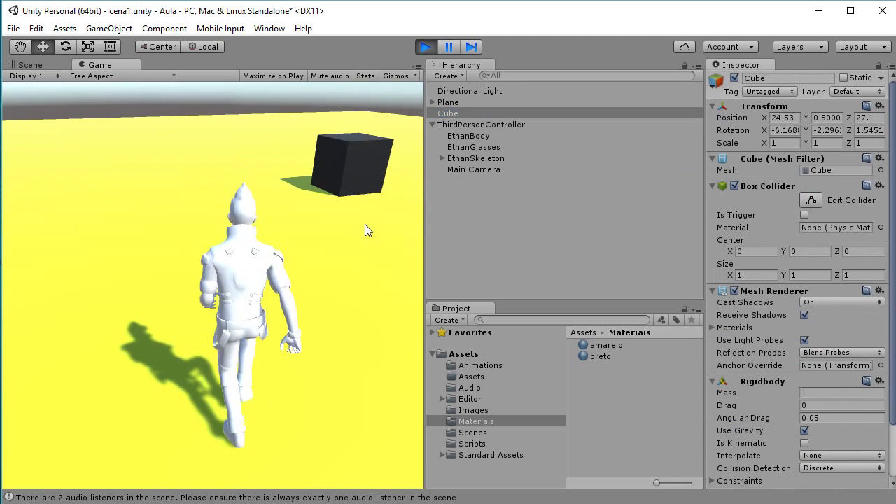
pyautogui.press('Right')
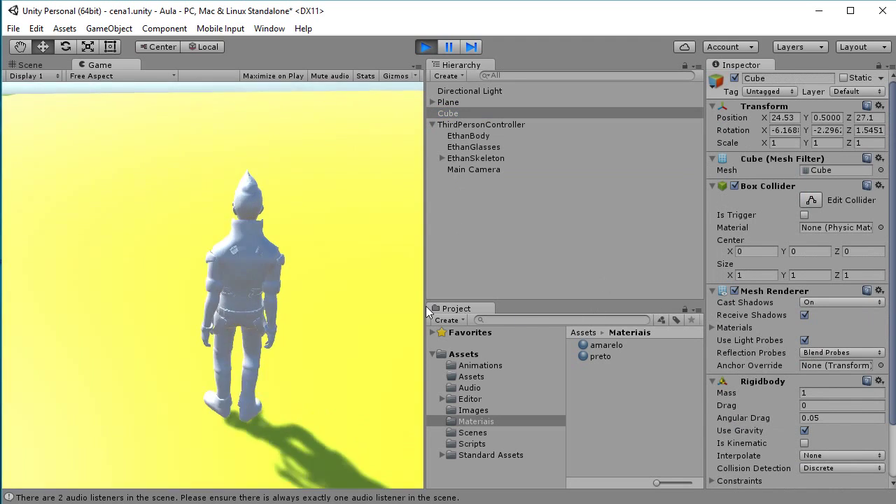
pyautogui.press('Left')
pyautogui.press('Right')
pyautogui.press('Left')
pyautogui.press('space')
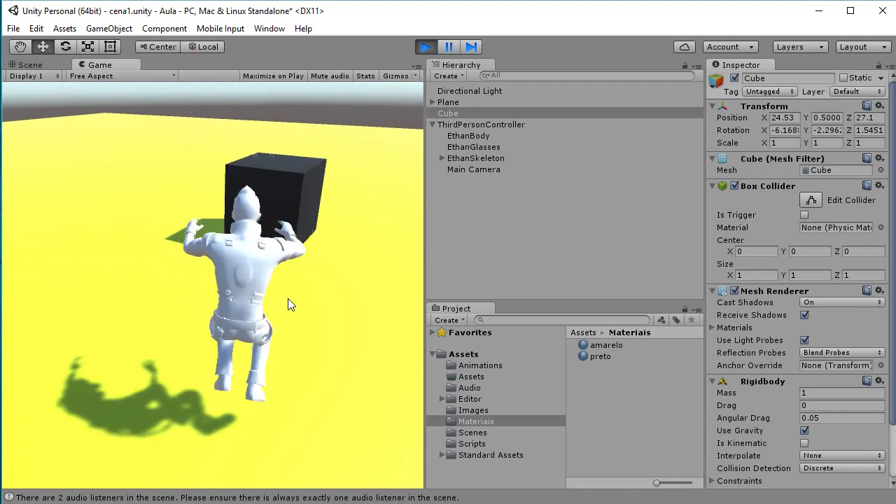
pyautogui.press('Up')
pyautogui.press('Right')
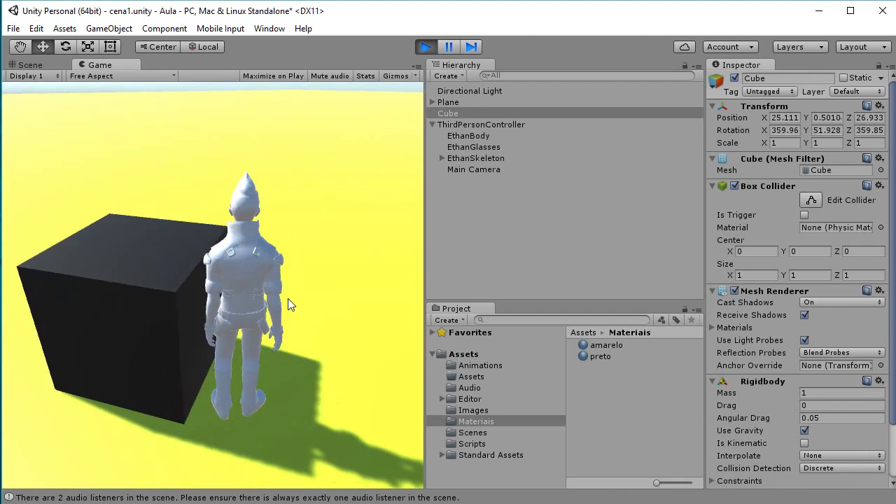
# Push the black cube with the character, then circle it and jump near it to test the following camera
pyautogui.press('Up')
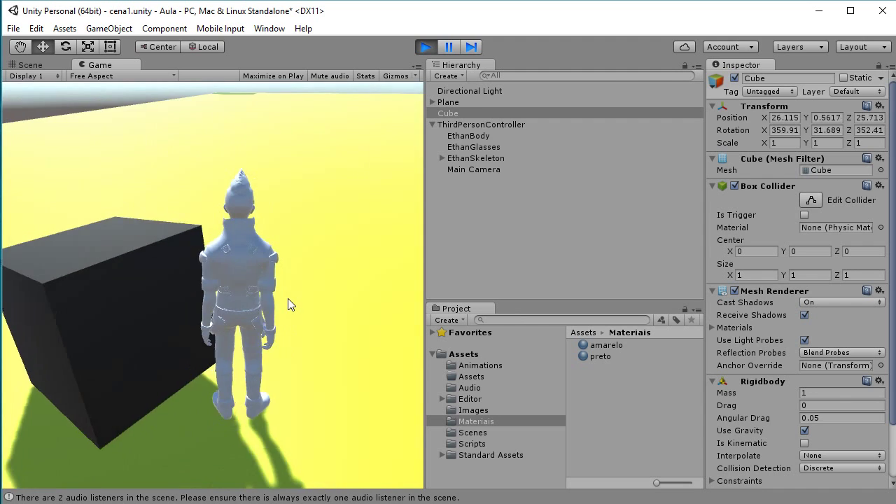
pyautogui.press('Right')
pyautogui.press('Up')
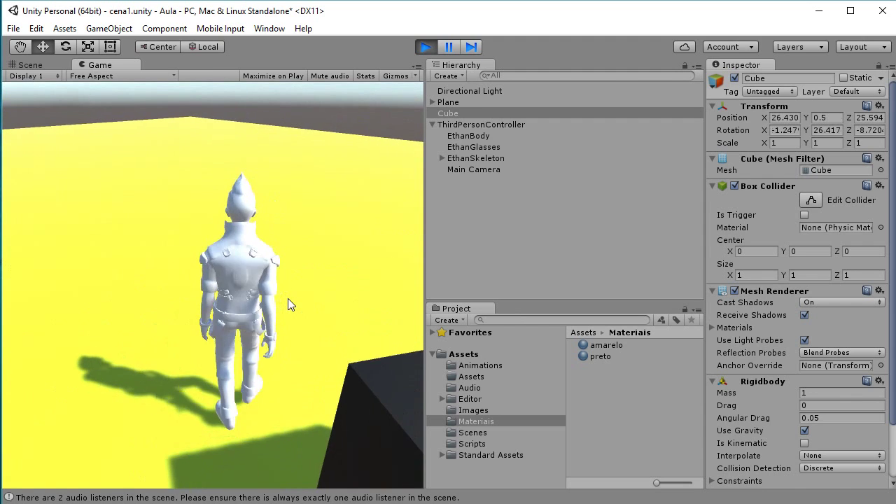
pyautogui.press('Up')
pyautogui.press('Right')
pyautogui.press('Right')
pyautogui.press('space')
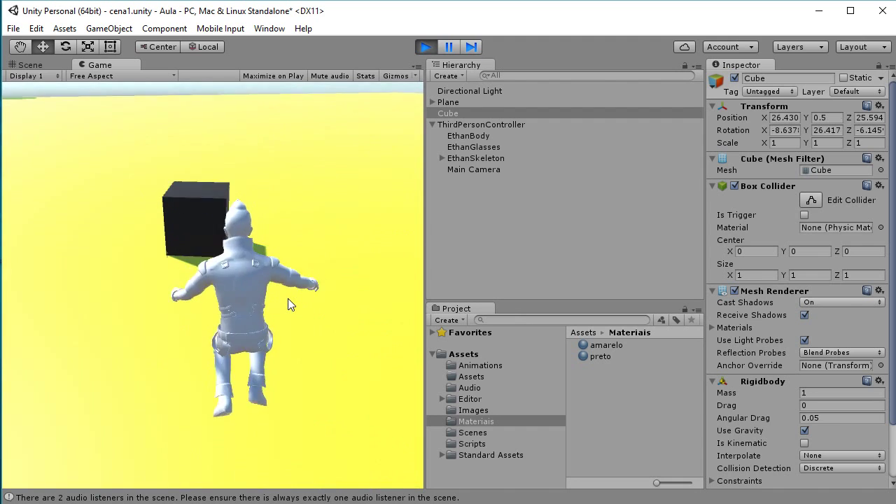
pyautogui.press('Up')
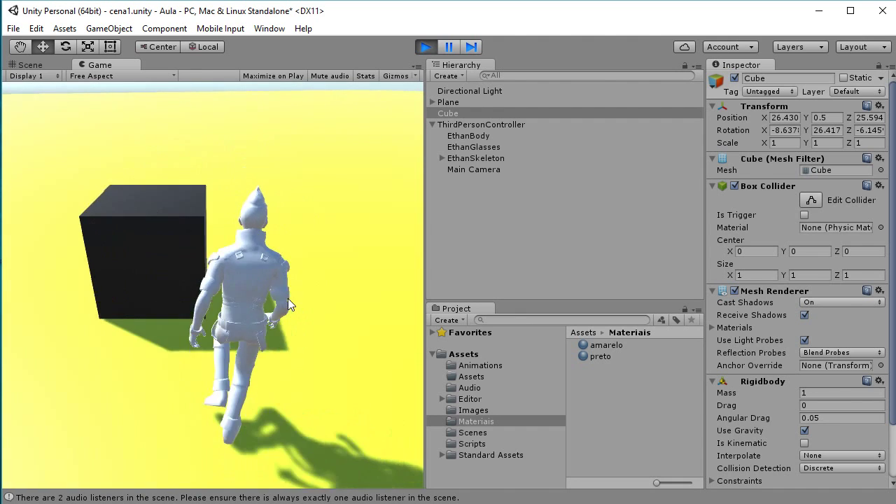
pyautogui.press('Right')
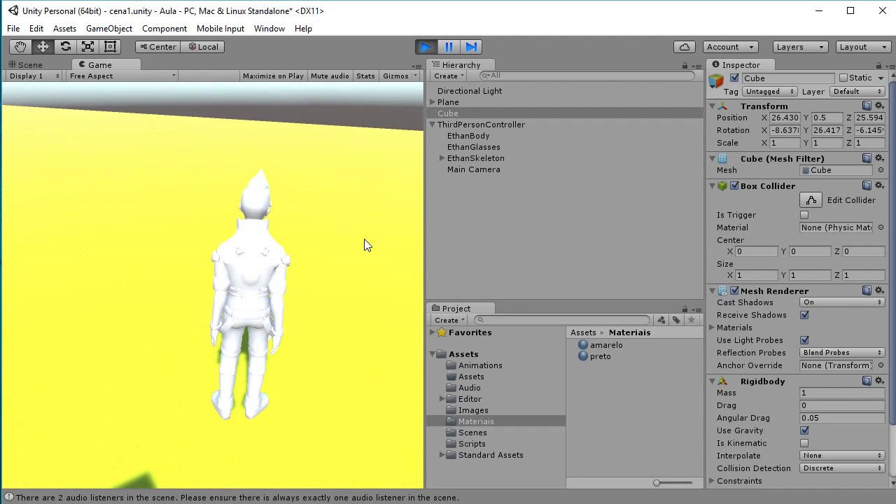
# Deactivate the ThirdPersonController while the game is running
pyautogui.click(489, 209)
pyautogui.click(448, 126)
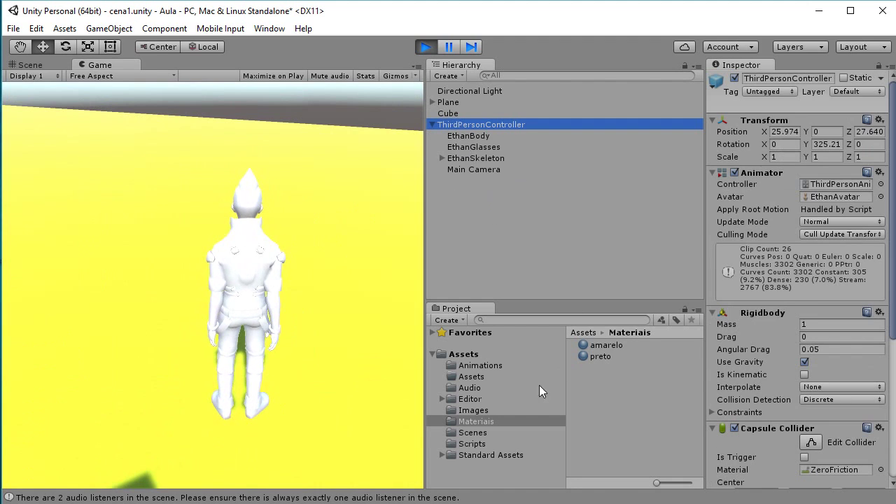
pyautogui.click(734, 78)
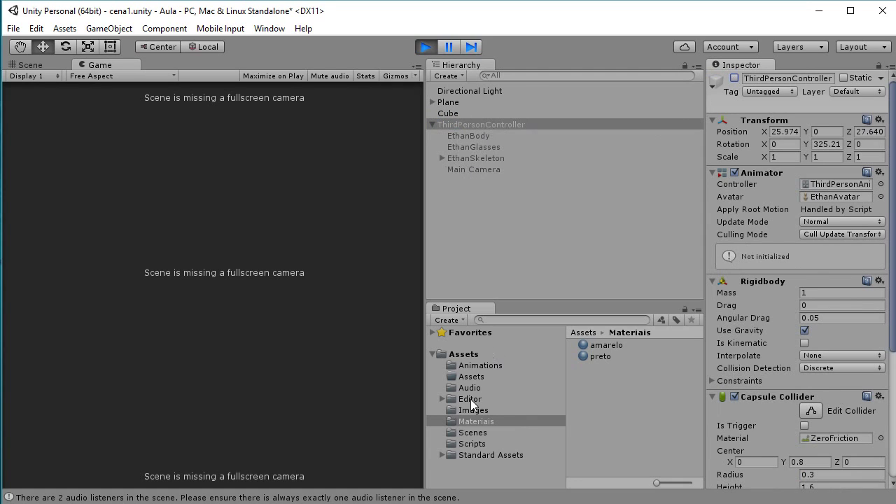
# Add the FPSController prefab from the Standard Assets FirstPersonCharacter Prefabs folder to the running scene
pyautogui.click(443, 455)
pyautogui.scroll(-5, 492, 454)
pyautogui.scroll(2, 526, 443)
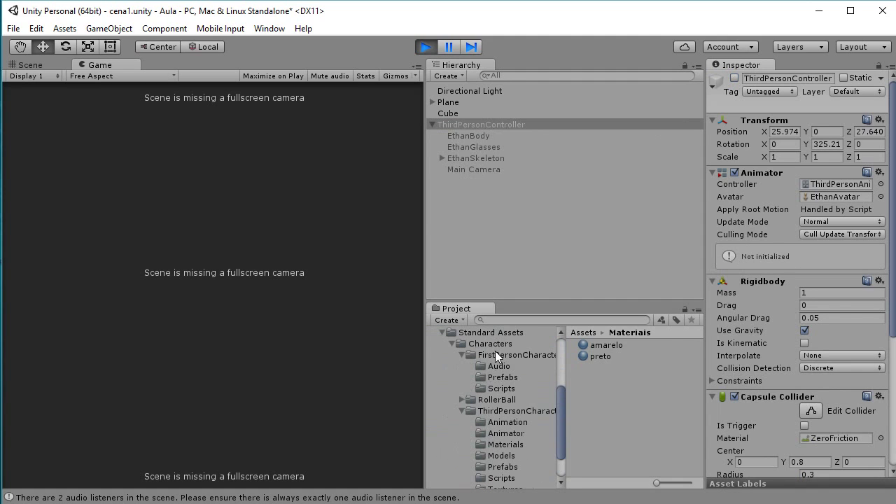
pyautogui.click(492, 343)
pyautogui.click(495, 354)
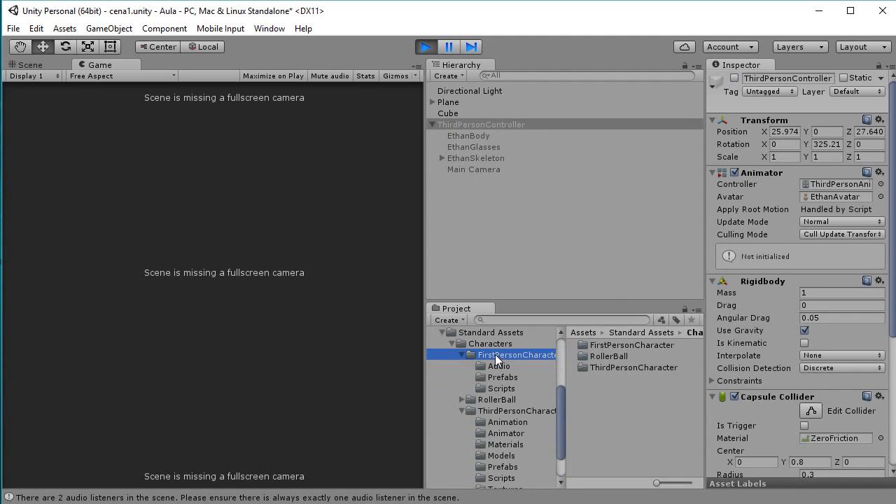
pyautogui.click(514, 377)
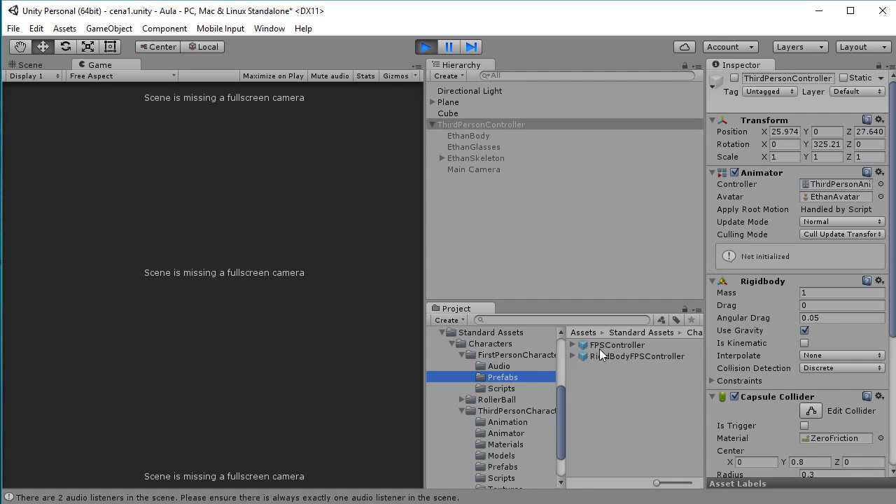
pyautogui.moveTo(601, 346); pyautogui.dragTo(515, 188)
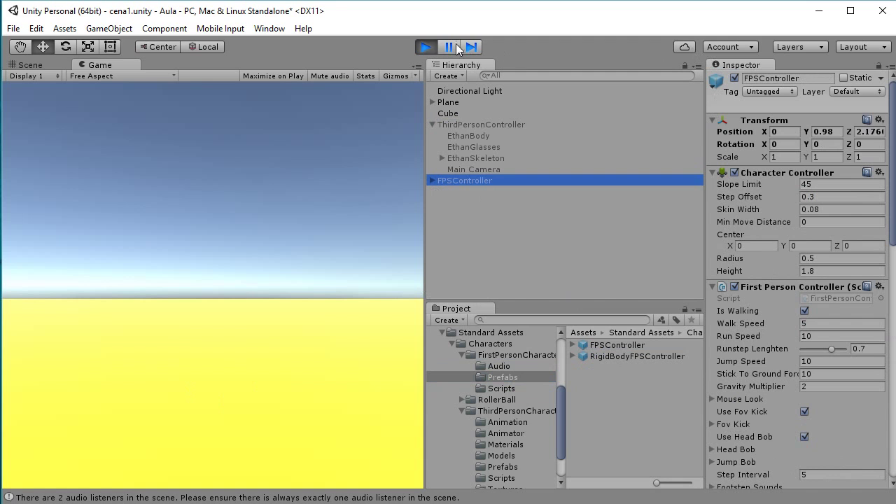
# Play-test the FPSController by walking and running to the black cube and pushing it, and stop the game
pyautogui.click(280, 287)
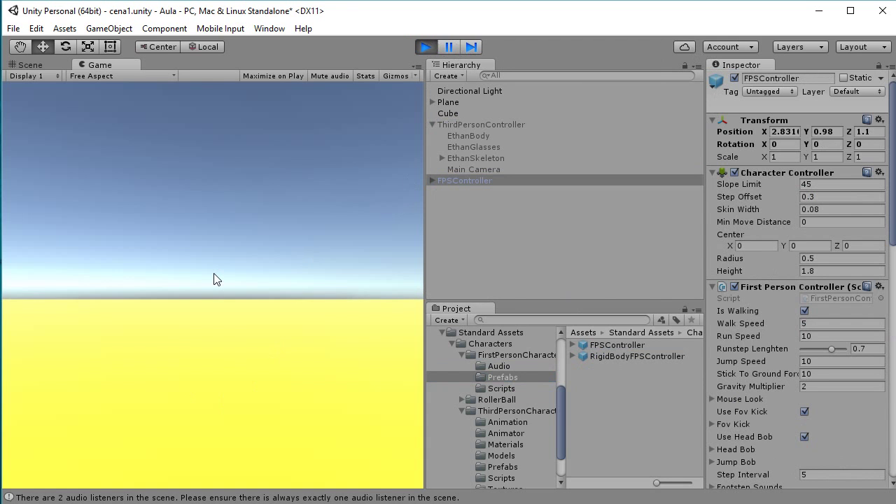
pyautogui.press('w')
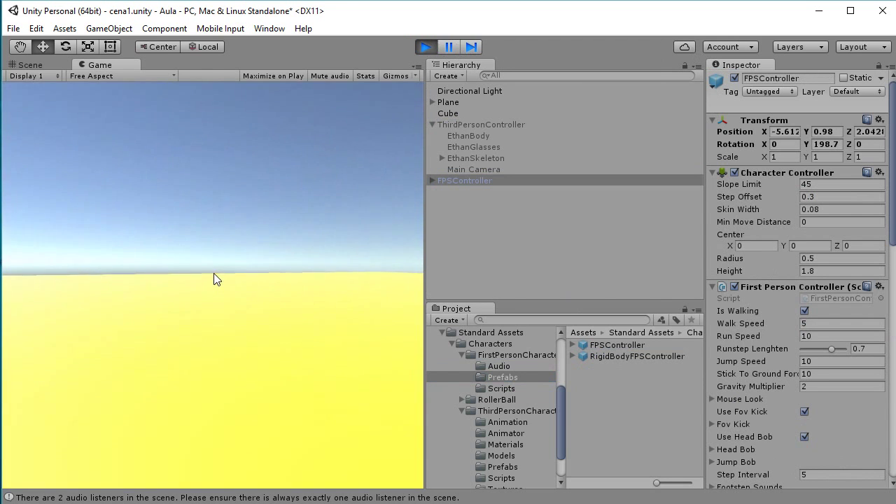
pyautogui.press('w')
pyautogui.press('w')
pyautogui.press('w')
pyautogui.press('shift')
pyautogui.press('w')
pyautogui.press('w')
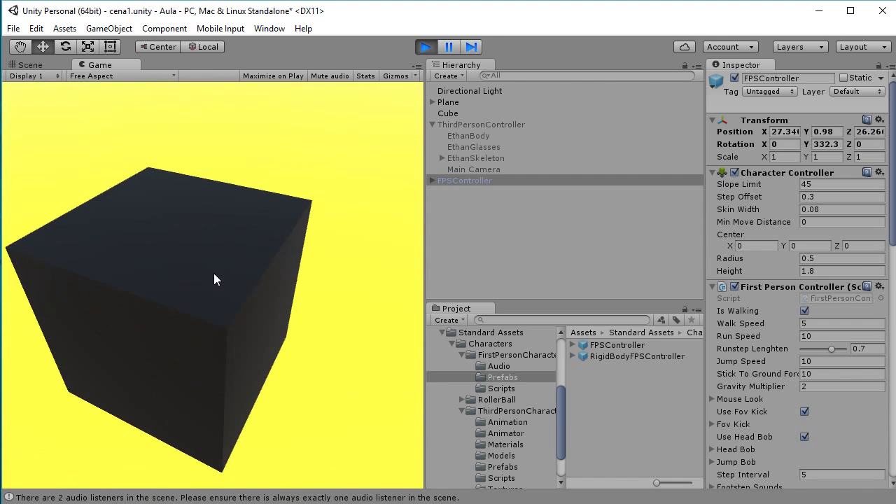
pyautogui.press('w')
pyautogui.press('s')
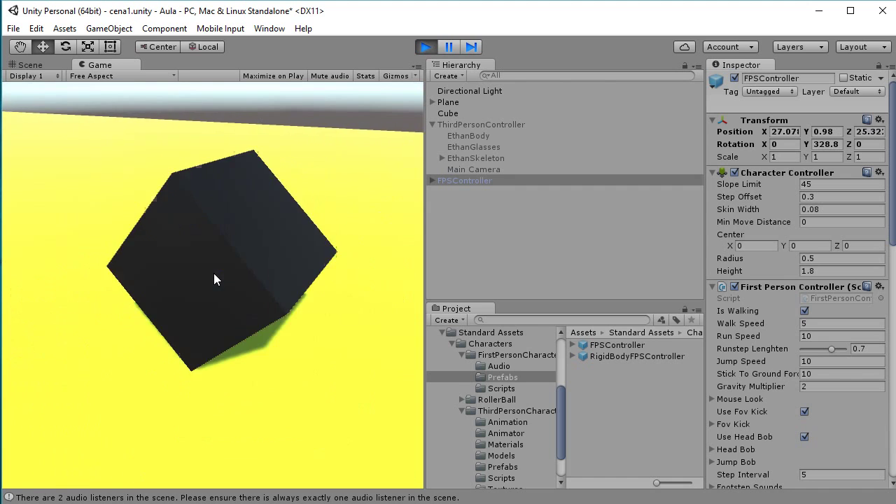
pyautogui.press('w')
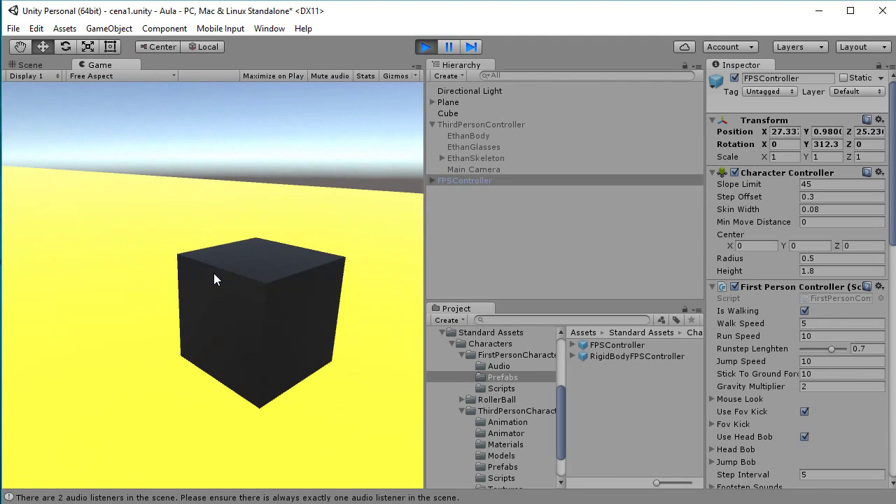
pyautogui.hotkey('ctrl', 'p')
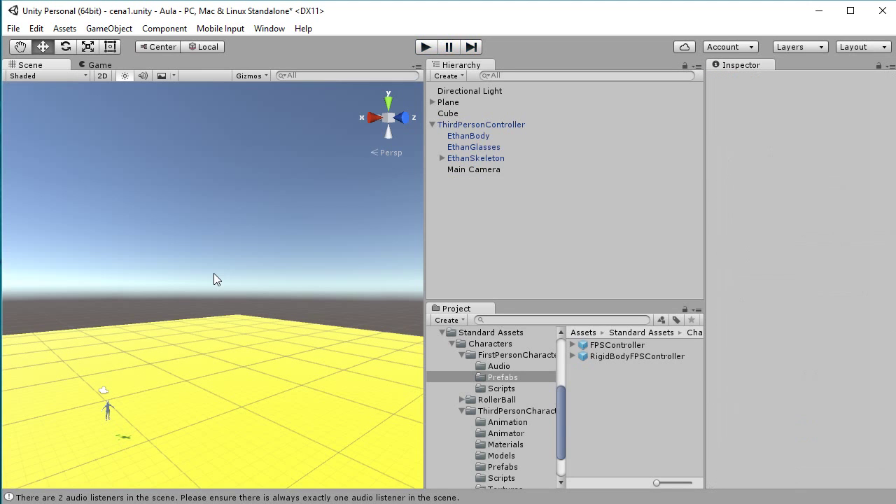
# Collapse the ThirdPersonController hierarchy and the Standard Assets folder tree, and show the contents of the Standard Assets folder
pyautogui.click(433, 125)
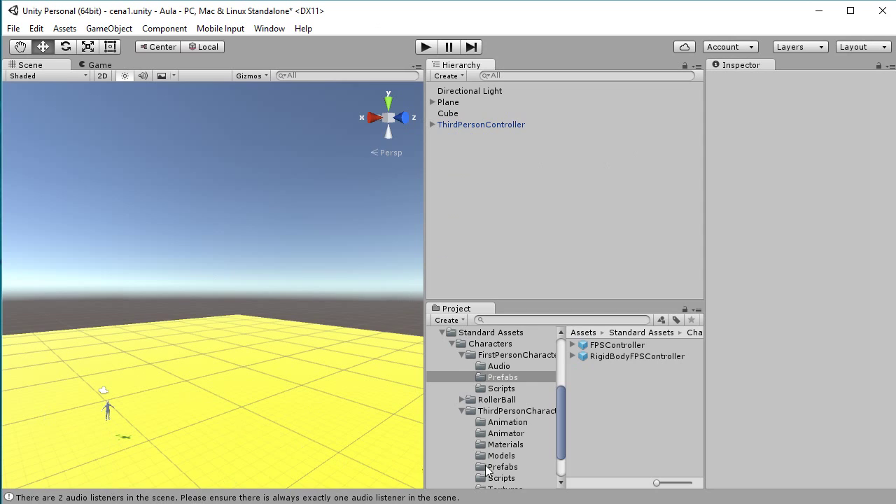
pyautogui.click(610, 438)
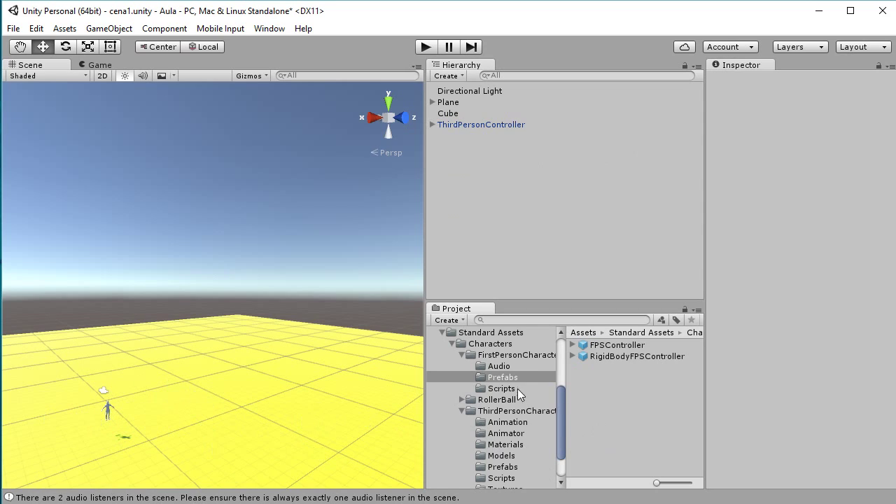
pyautogui.click(452, 343)
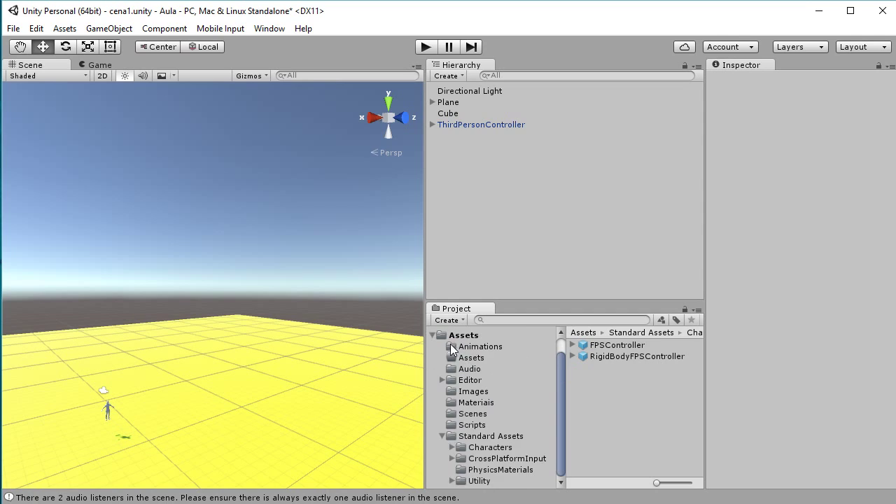
pyautogui.click(441, 436)
pyautogui.click(483, 456)
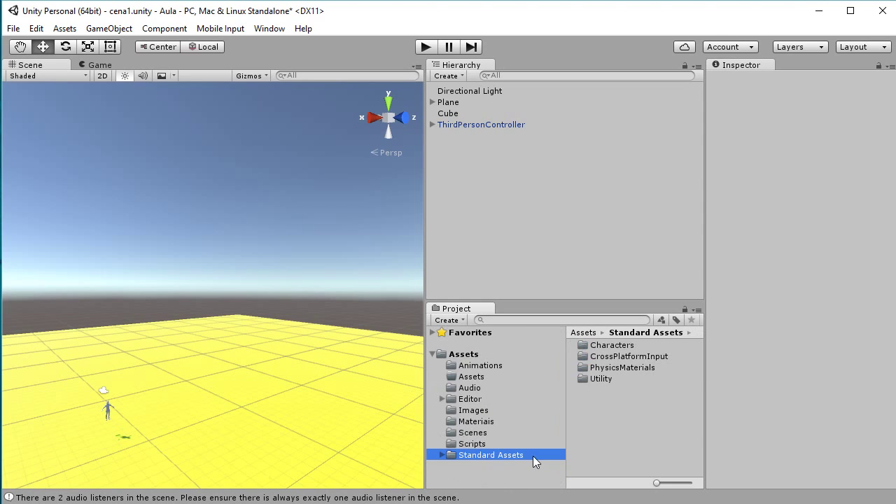